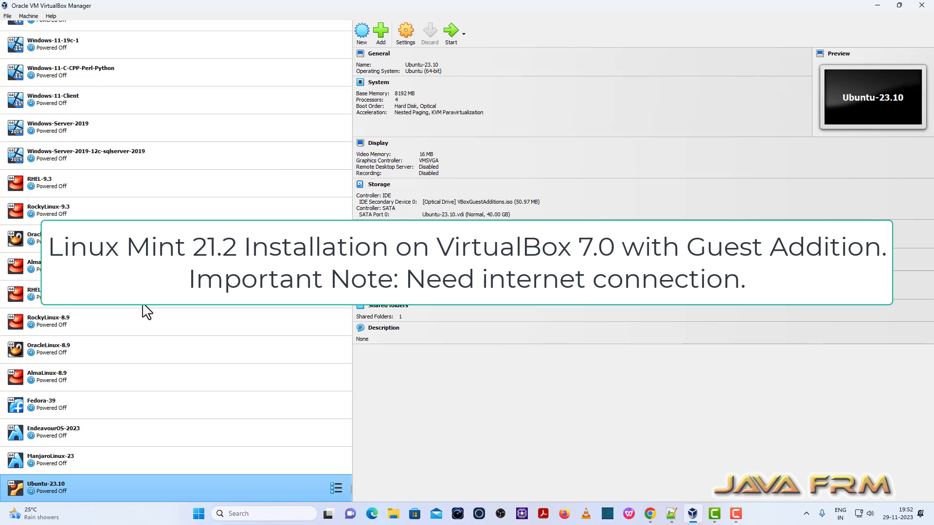
- Open Help > About VirtualBox to check the installed version (7.0.12)
{"action": "left_click", "coordinate": [51, 18]}
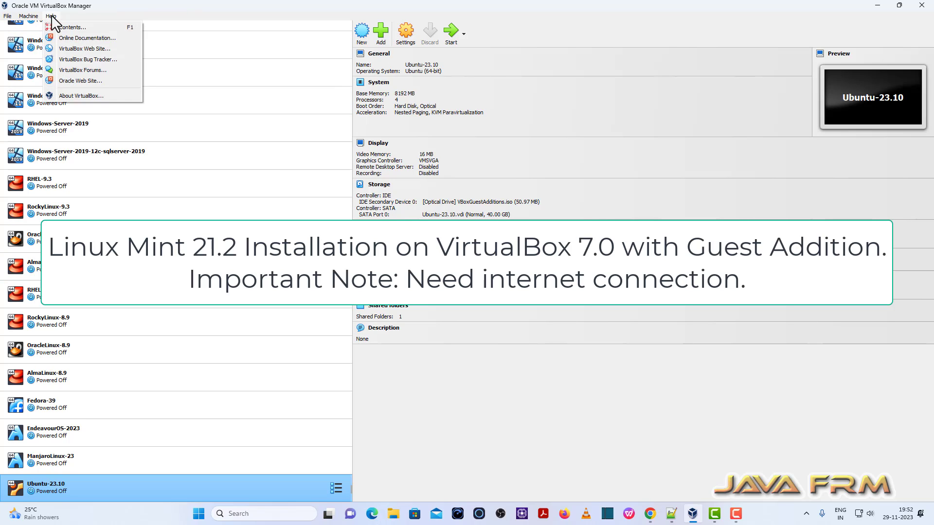
{"action": "left_click", "coordinate": [91, 95]}
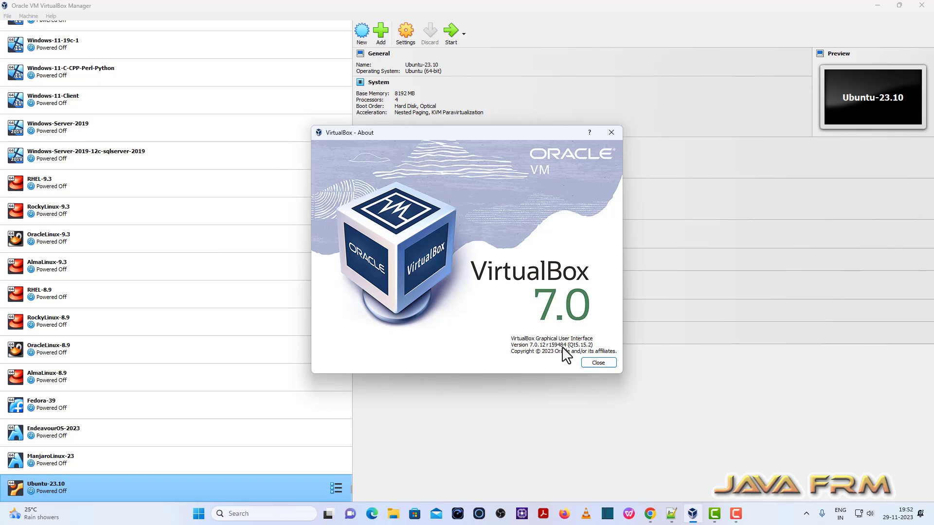
- Name the new VM 'LinuxMint-21.2' and set its machine folder to E:\VirtualBox-VMs
{"action": "left_click", "coordinate": [611, 133]}
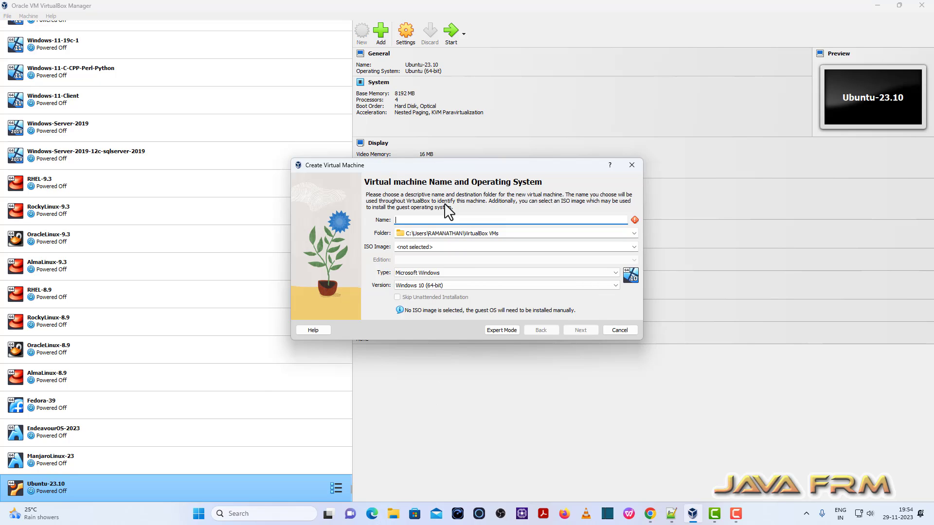
{"action": "type", "text": "LinuxM"}
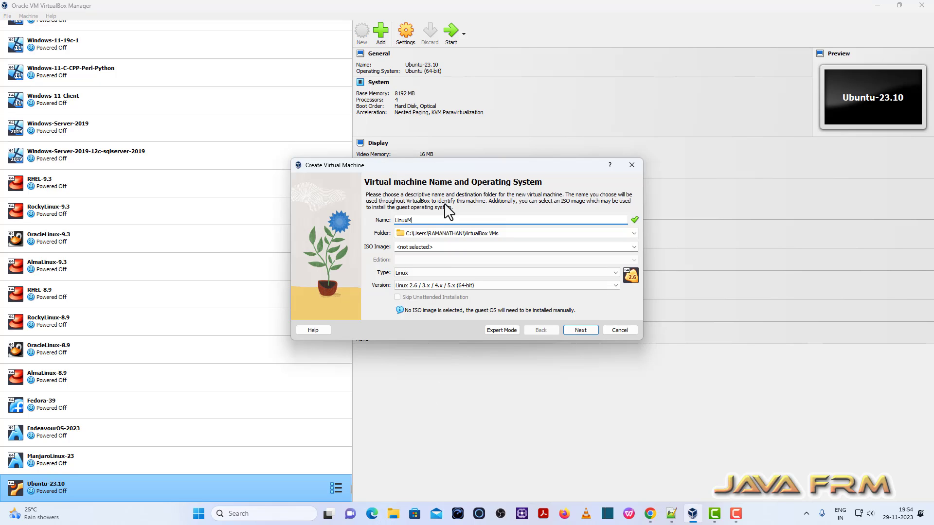
{"action": "type", "text": "int-21.2"}
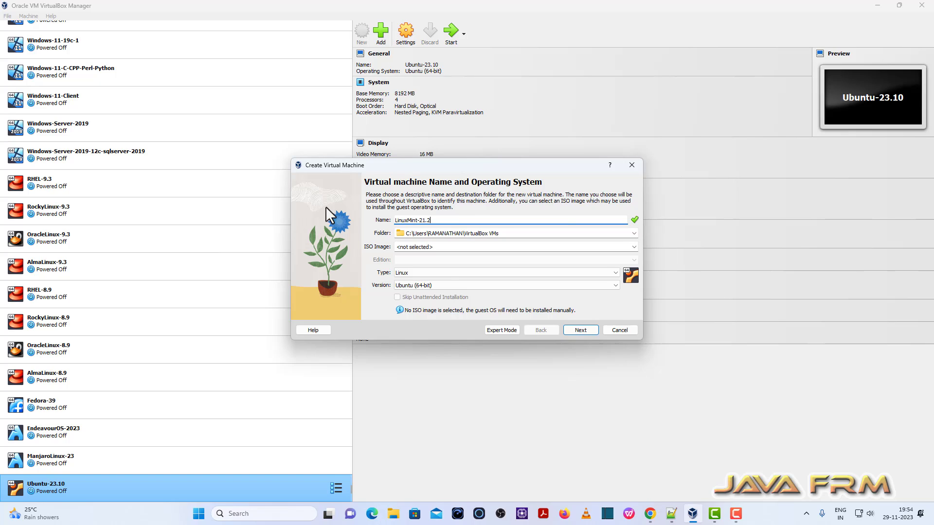
{"action": "left_click", "coordinate": [633, 233]}
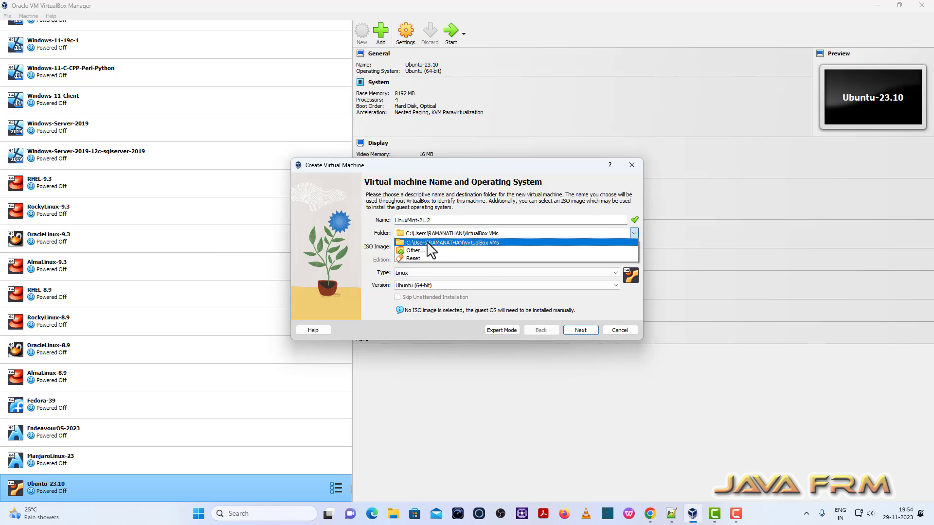
{"action": "left_click", "coordinate": [415, 250]}
{"action": "scroll", "coordinate": [343, 364], "scroll_direction": "down", "scroll_amount": 5}
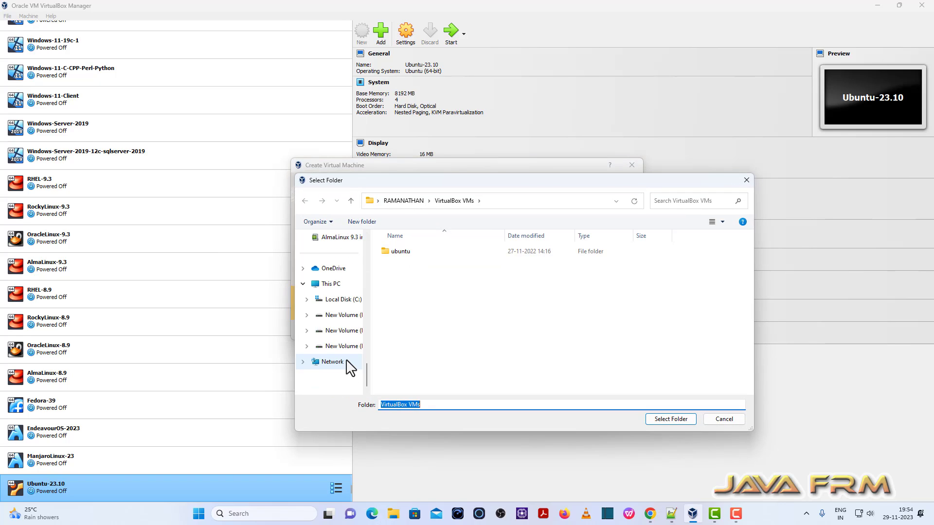
{"action": "left_click", "coordinate": [342, 331]}
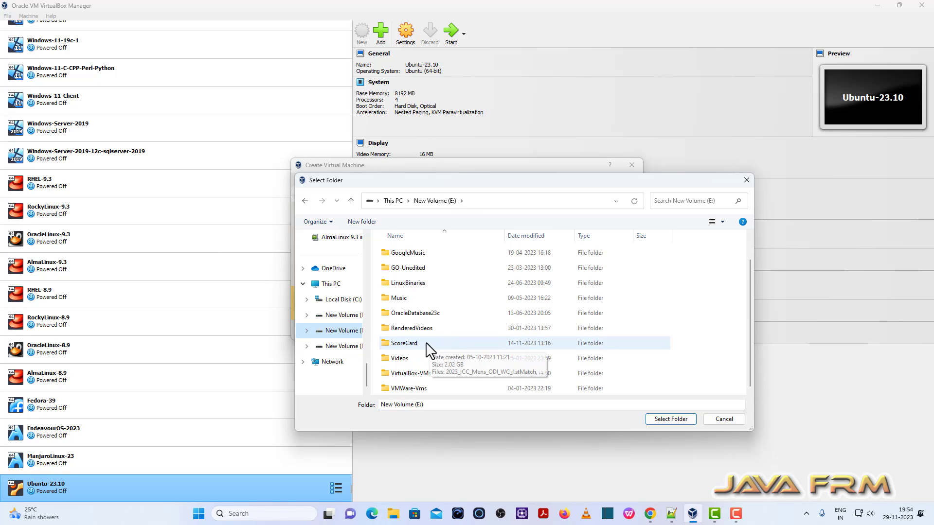
{"action": "left_click", "coordinate": [412, 375]}
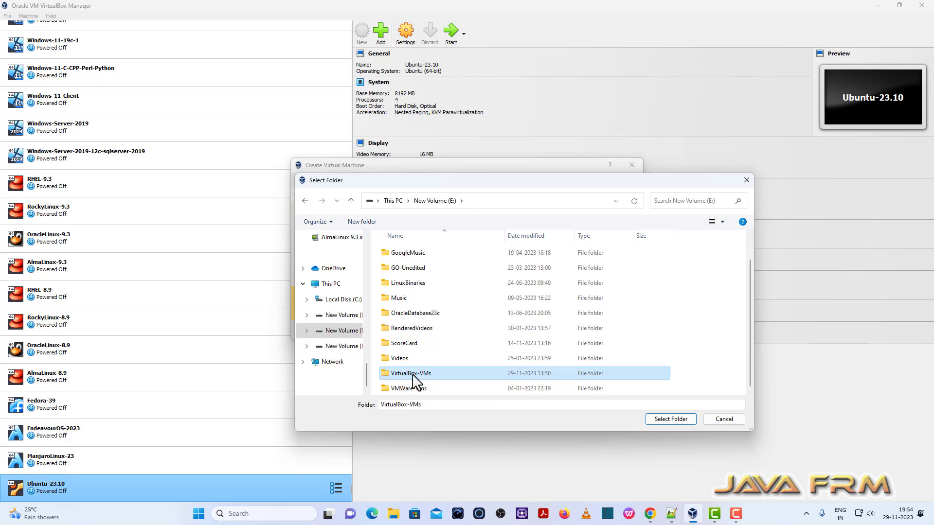
{"action": "left_click", "coordinate": [670, 419]}
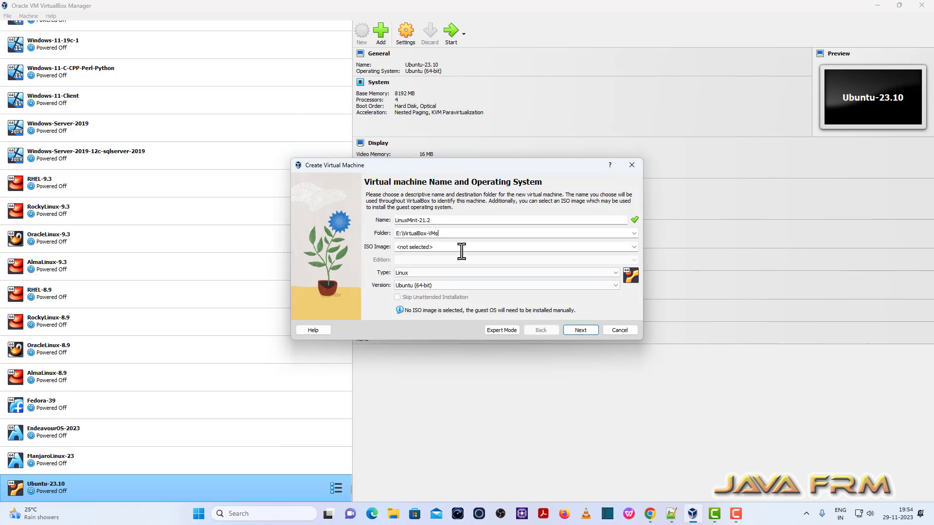
- Attach linuxmint-21.2-cinnamon-64bit.iso and skip unattended installation
{"action": "left_click", "coordinate": [634, 247]}
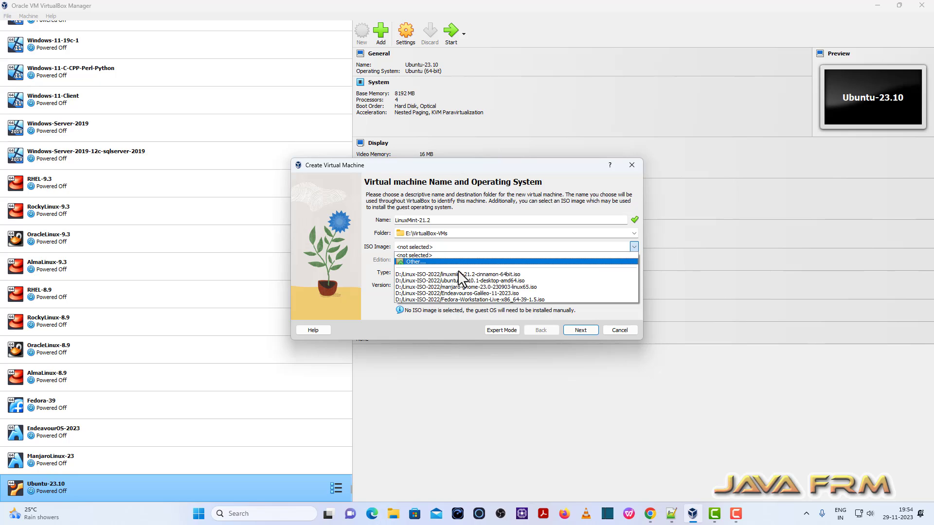
{"action": "left_click", "coordinate": [471, 275]}
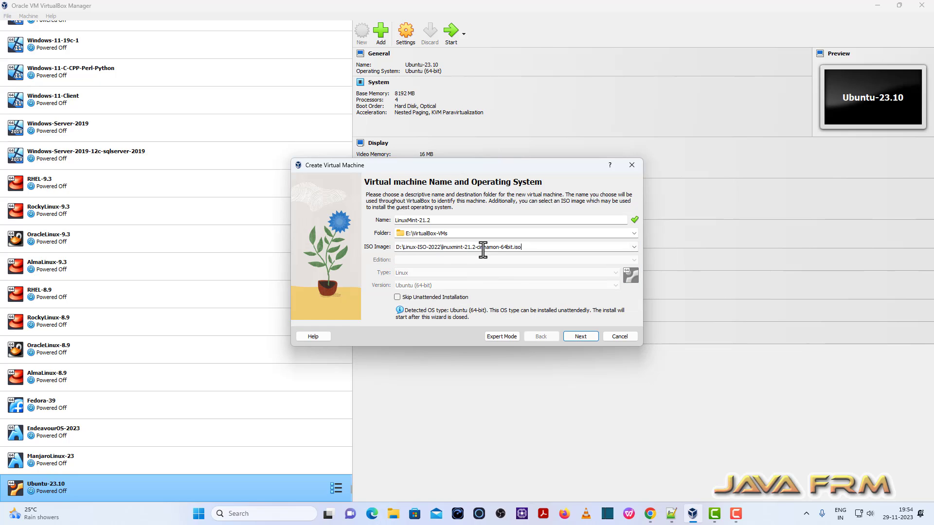
{"action": "left_click", "coordinate": [398, 297]}
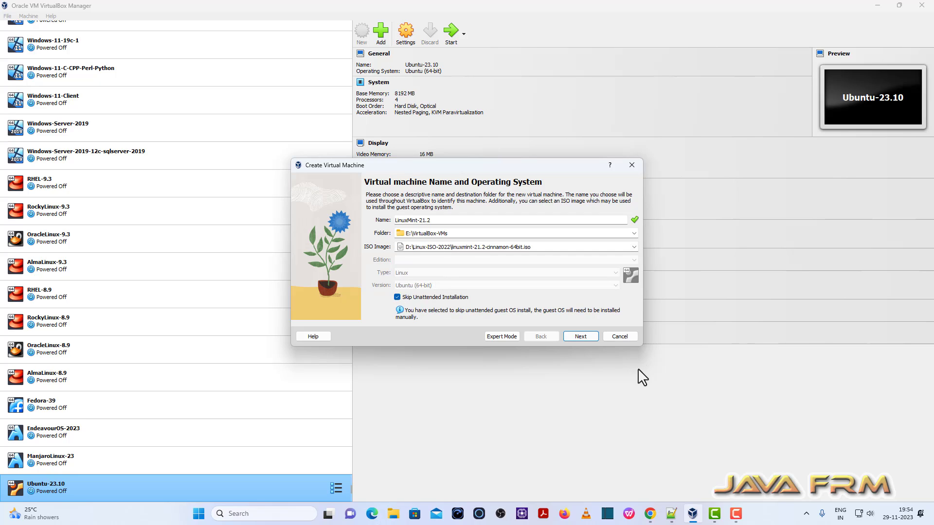
{"action": "left_click", "coordinate": [582, 336]}
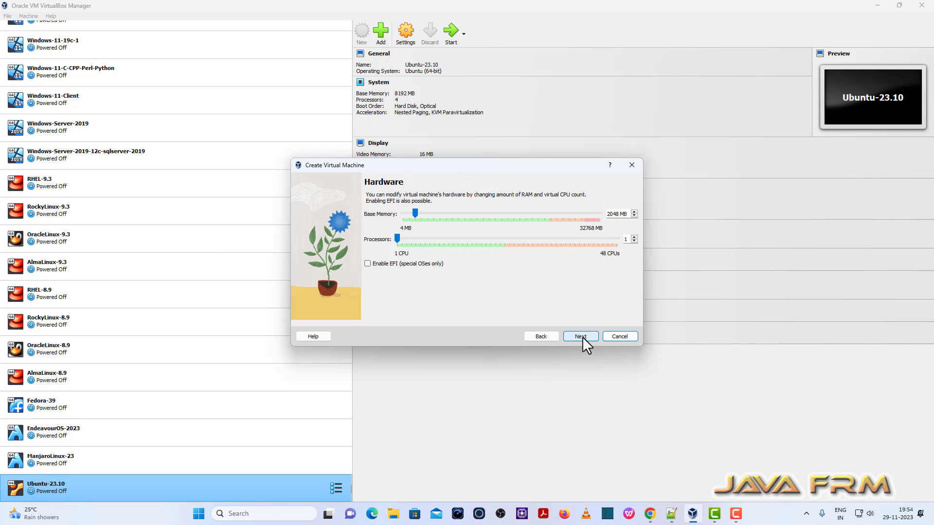
- Give the VM 8192 MB base memory and 4 processors
{"action": "double_click", "coordinate": [615, 214]}
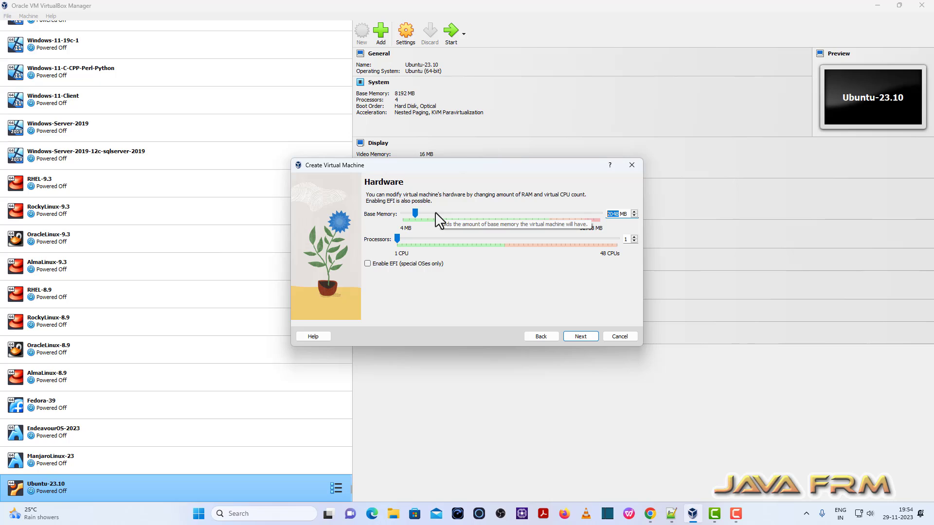
{"action": "type", "text": "8192"}
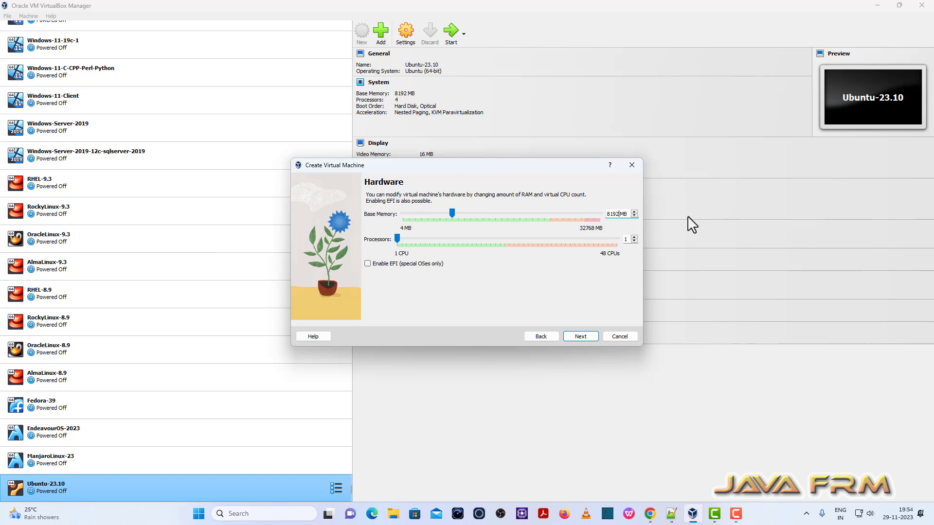
{"action": "left_click", "coordinate": [634, 236]}
{"action": "left_click", "coordinate": [634, 236]}
{"action": "left_click", "coordinate": [634, 237]}
{"action": "left_click", "coordinate": [587, 336]}
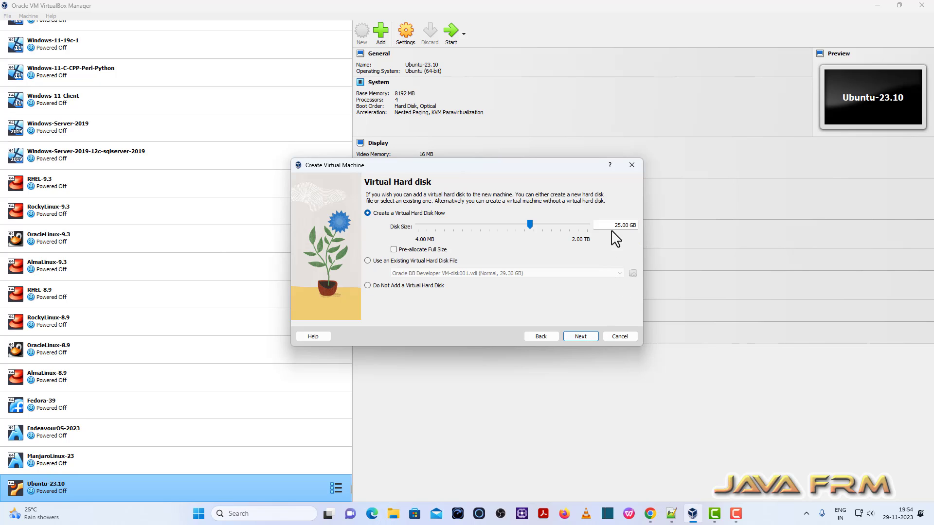
- Set the virtual disk size to 40 GB and create the VM
{"action": "left_click_drag", "start_coordinate": [619, 226], "coordinate": [574, 225]}
{"action": "type", "text": "40"}
{"action": "left_click", "coordinate": [586, 337]}
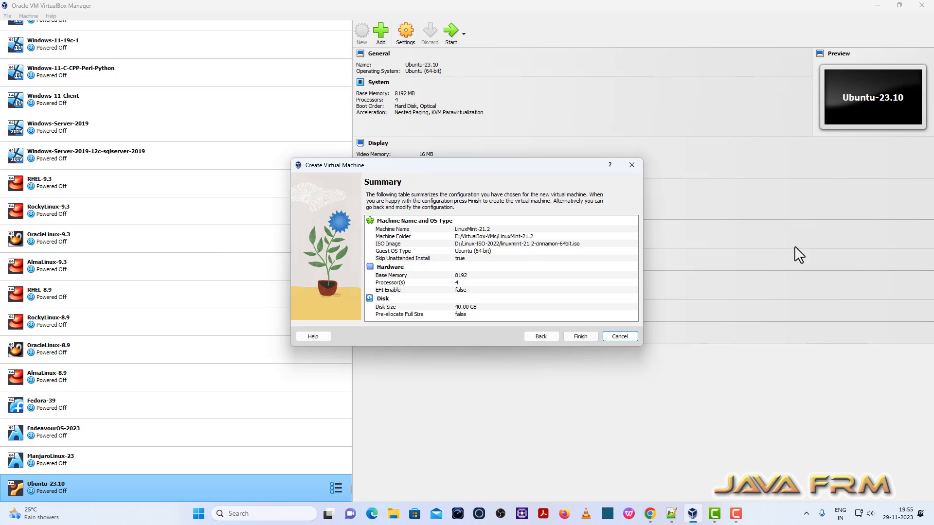
{"action": "left_click", "coordinate": [582, 337]}
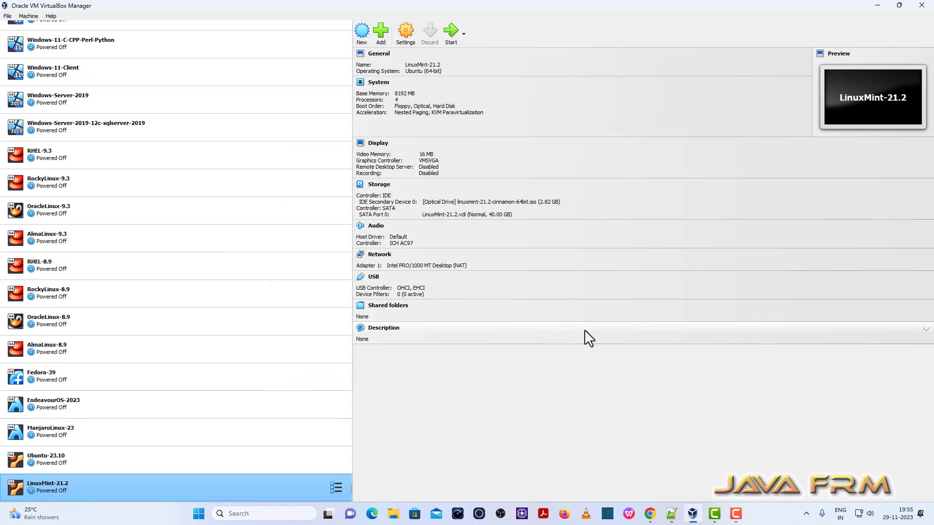
- In the VM's System settings, move Optical and Hard Disk to the top of the boot order
{"action": "left_click", "coordinate": [403, 40]}
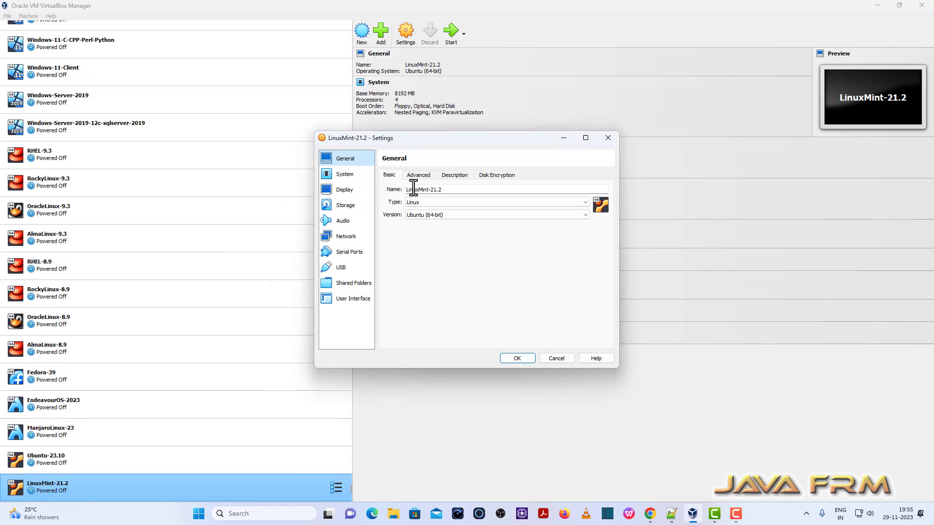
{"action": "left_click", "coordinate": [342, 176]}
{"action": "left_click", "coordinate": [450, 224]}
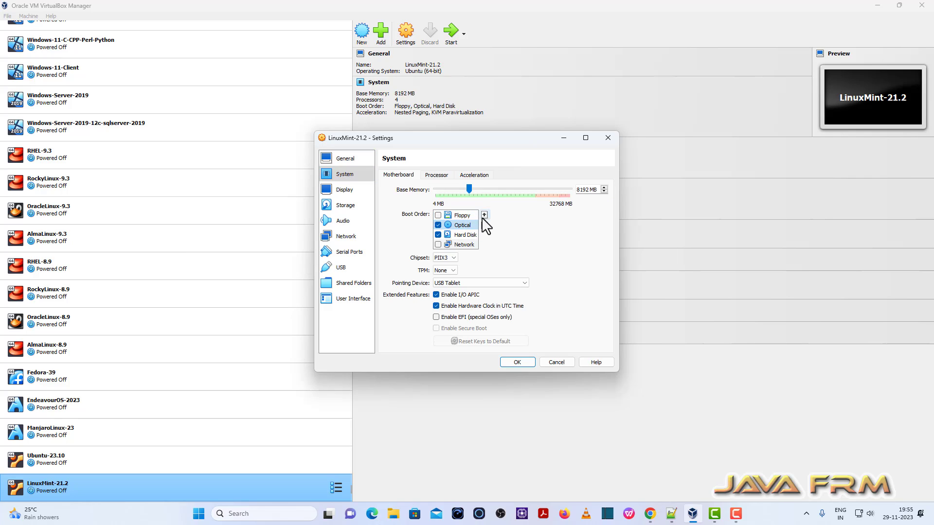
{"action": "left_click", "coordinate": [484, 215]}
{"action": "left_click", "coordinate": [463, 235]}
{"action": "left_click", "coordinate": [483, 215]}
- Review the storage, audio and network settings, then save and start LinuxMint-21.2
{"action": "left_click", "coordinate": [354, 209]}
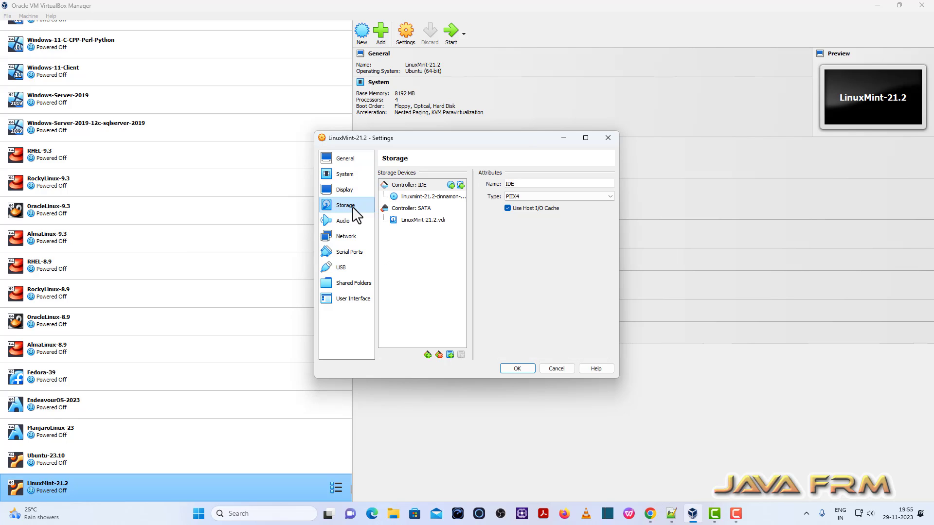
{"action": "left_click", "coordinate": [354, 222]}
{"action": "left_click", "coordinate": [353, 238]}
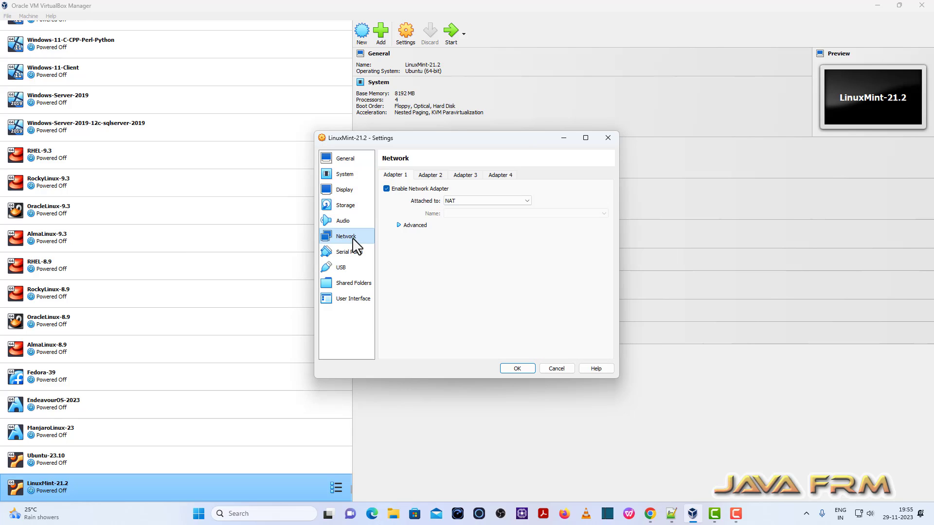
{"action": "left_click", "coordinate": [409, 225]}
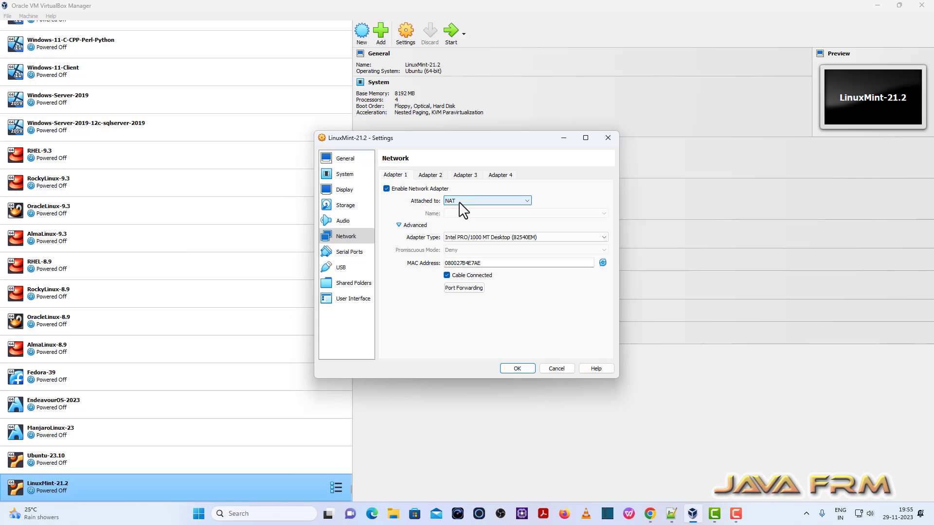
{"action": "left_click", "coordinate": [343, 175]}
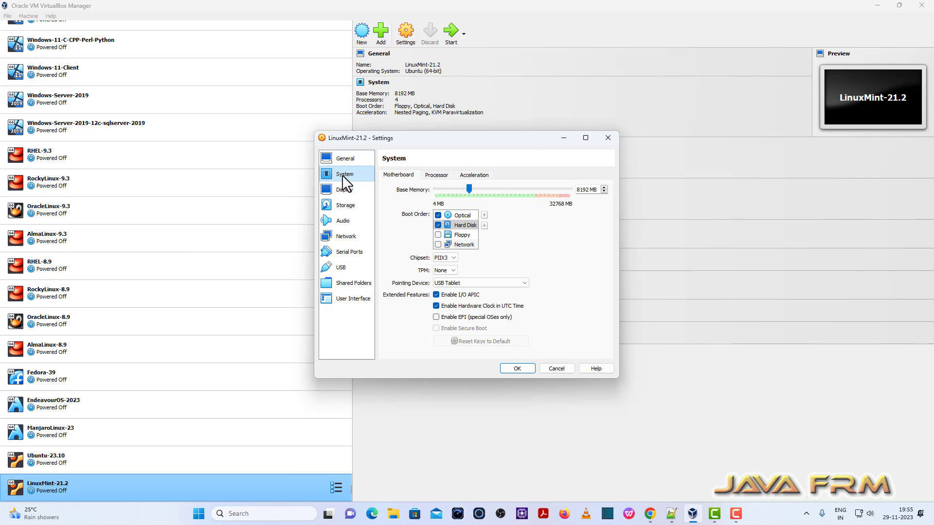
{"action": "left_click", "coordinate": [517, 368]}
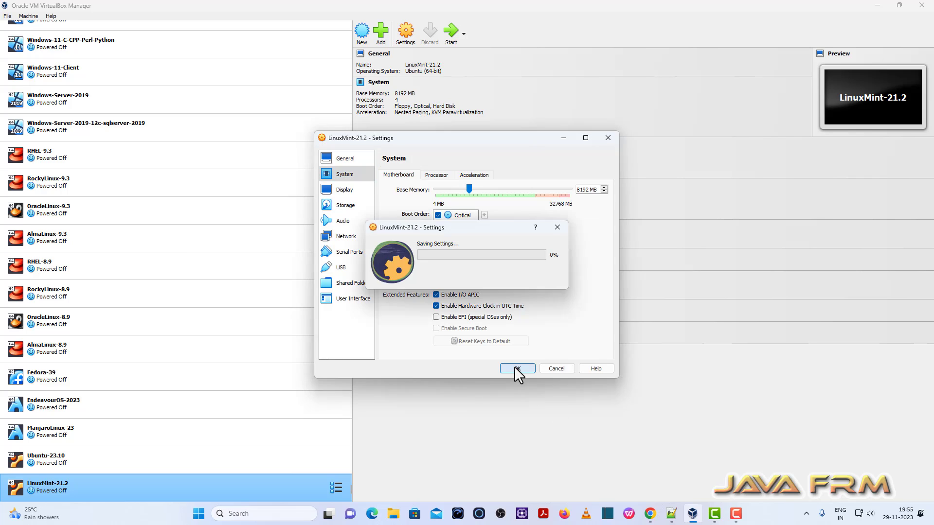
{"action": "left_click", "coordinate": [450, 31]}
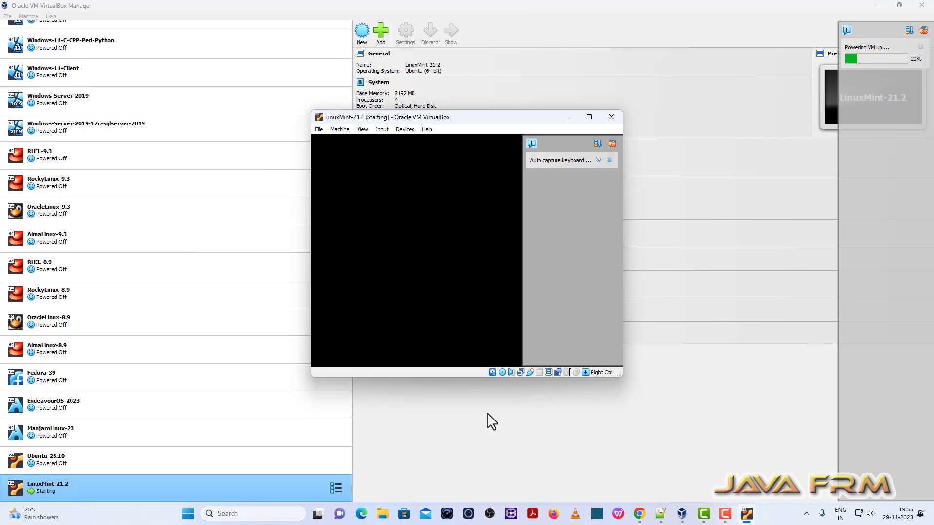
- Boot the Linux Mint 21.2 Cinnamon live entry and switch the VM window to full-screen
{"action": "left_click", "coordinate": [590, 121]}
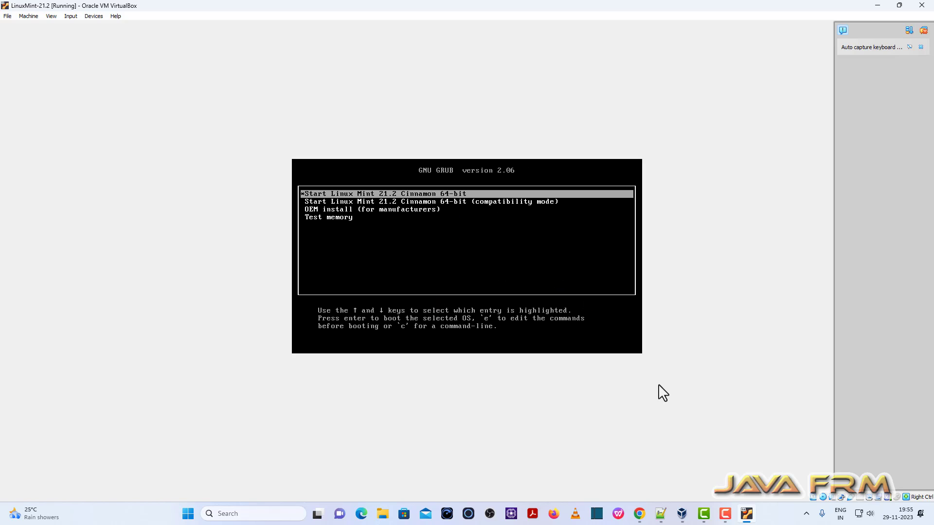
{"action": "key", "text": "Return"}
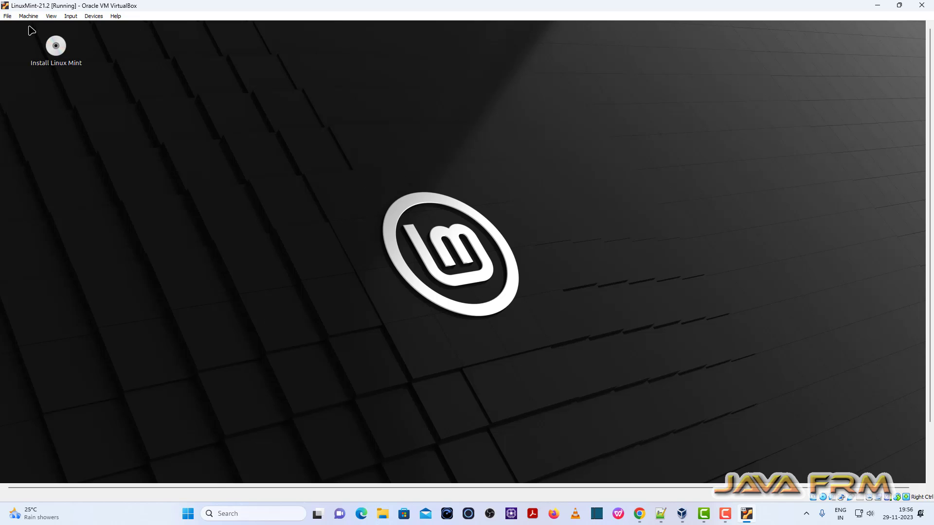
{"action": "left_click", "coordinate": [51, 16]}
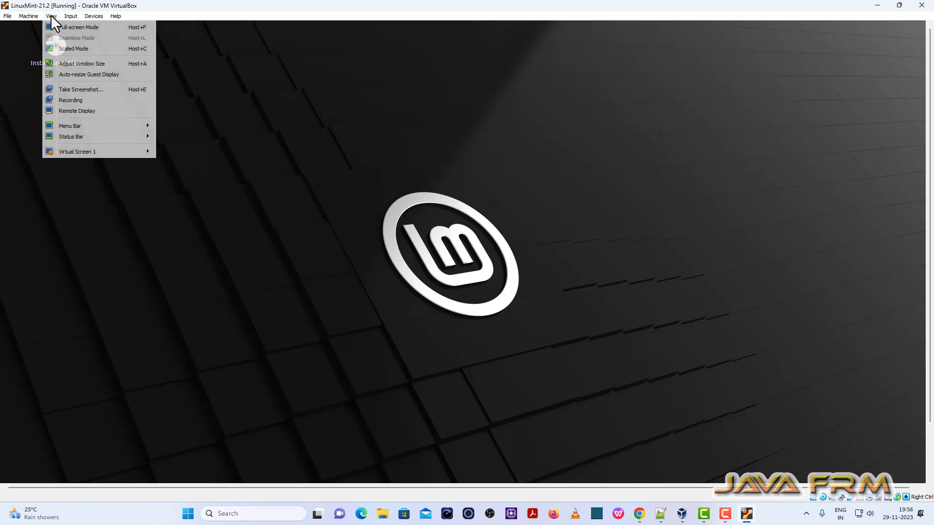
{"action": "left_click", "coordinate": [74, 27]}
{"action": "left_click", "coordinate": [444, 294]}
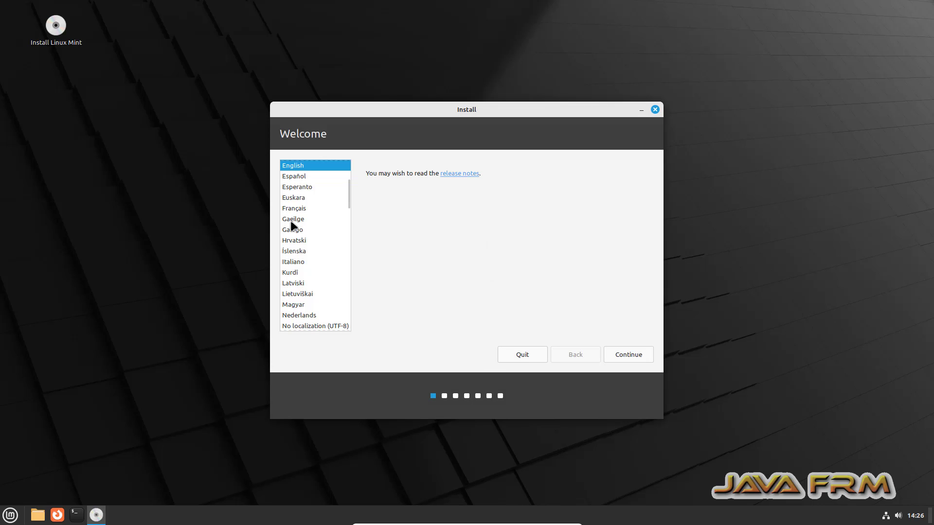
- Keep English and the English (US) keyboard, skip codecs, and install with Erase disk
{"action": "left_click", "coordinate": [628, 354]}
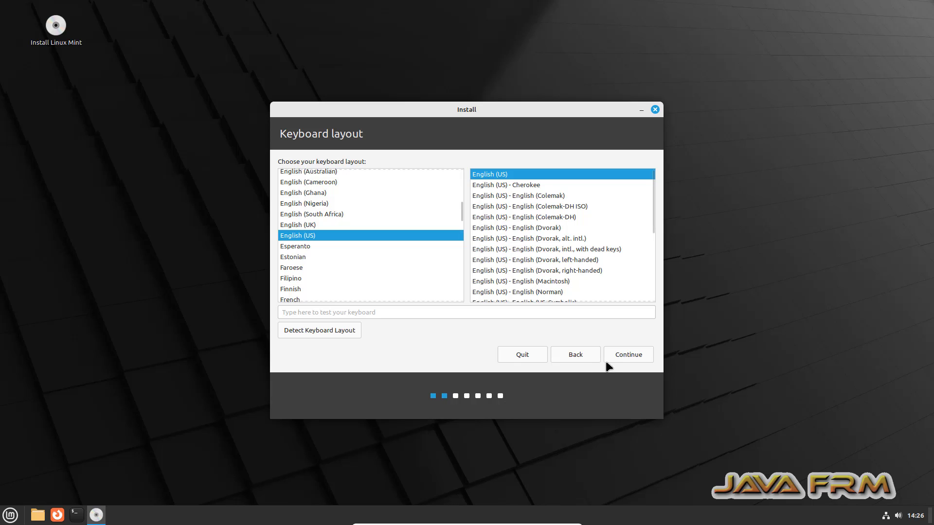
{"action": "left_click", "coordinate": [622, 356]}
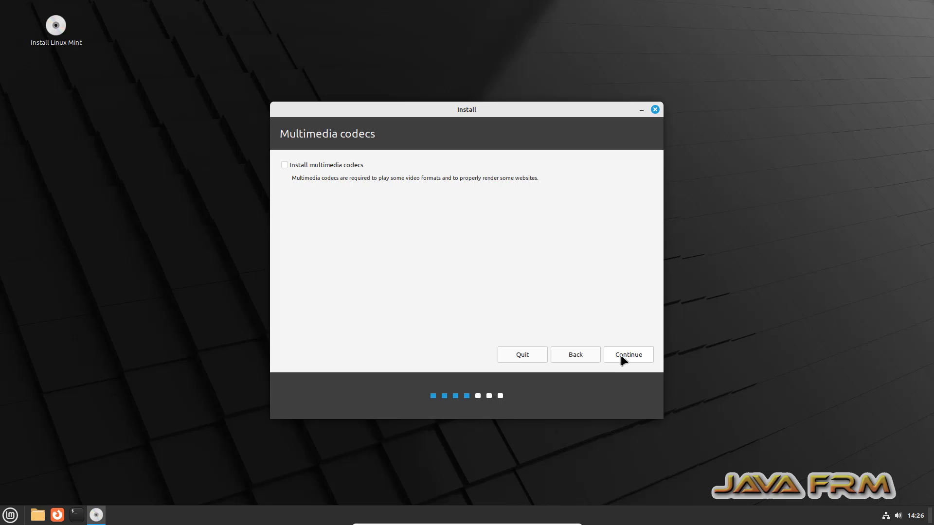
{"action": "left_click", "coordinate": [620, 358]}
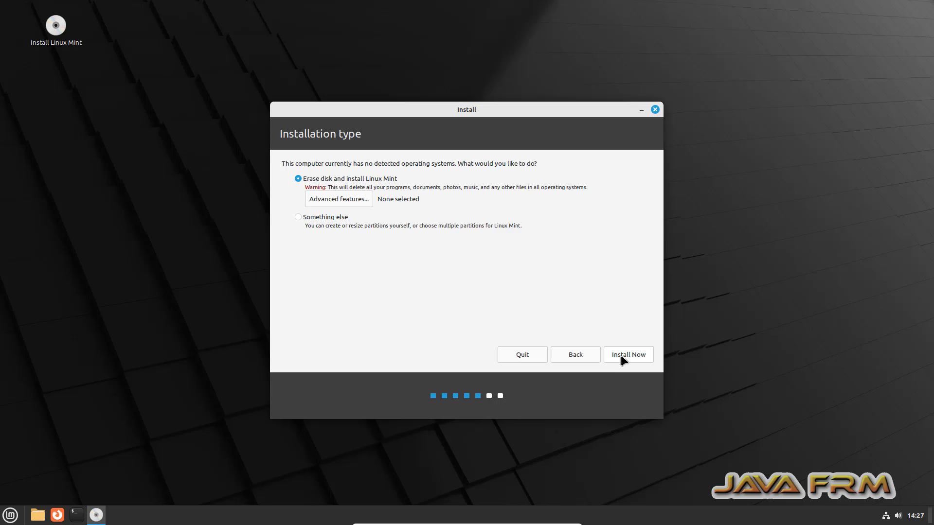
{"action": "left_click", "coordinate": [620, 355]}
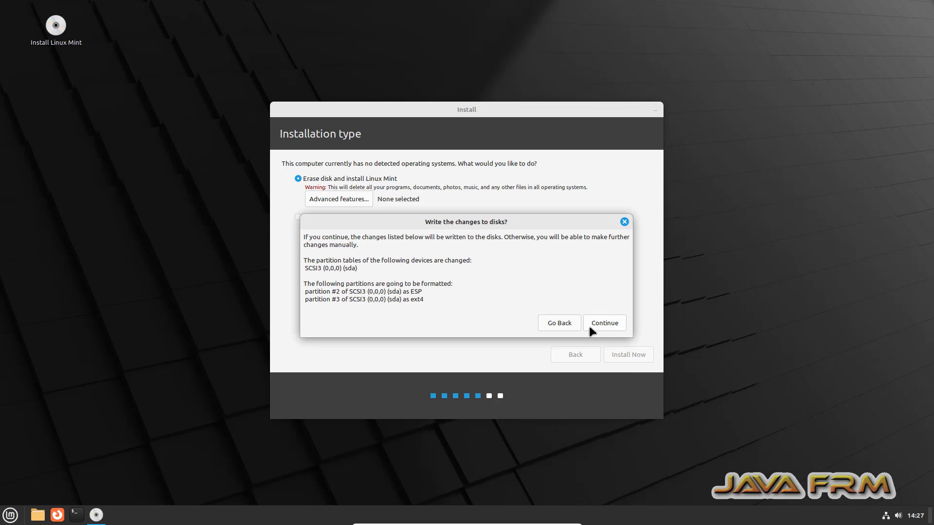
{"action": "left_click", "coordinate": [601, 322]}
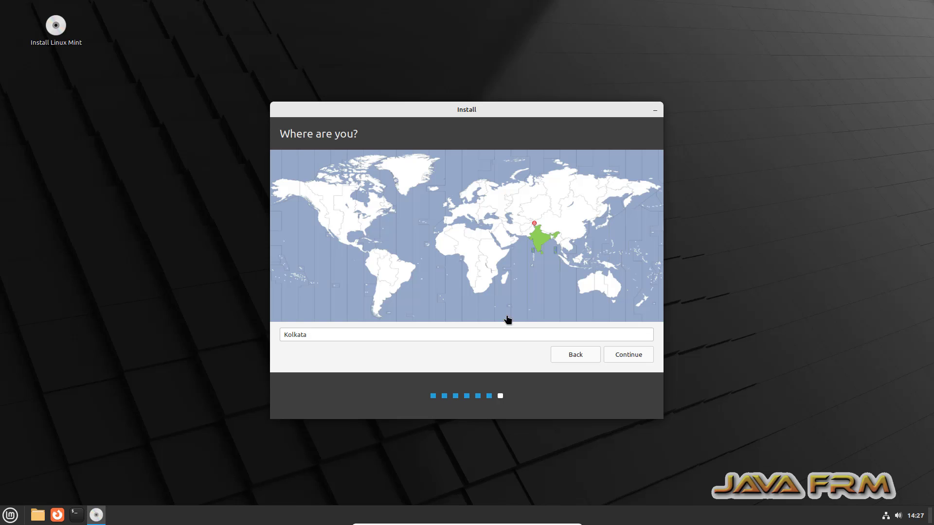
- Keep the Kolkata time zone, enter the user's name, and end the computer name with 'minto'
{"action": "left_click", "coordinate": [623, 356]}
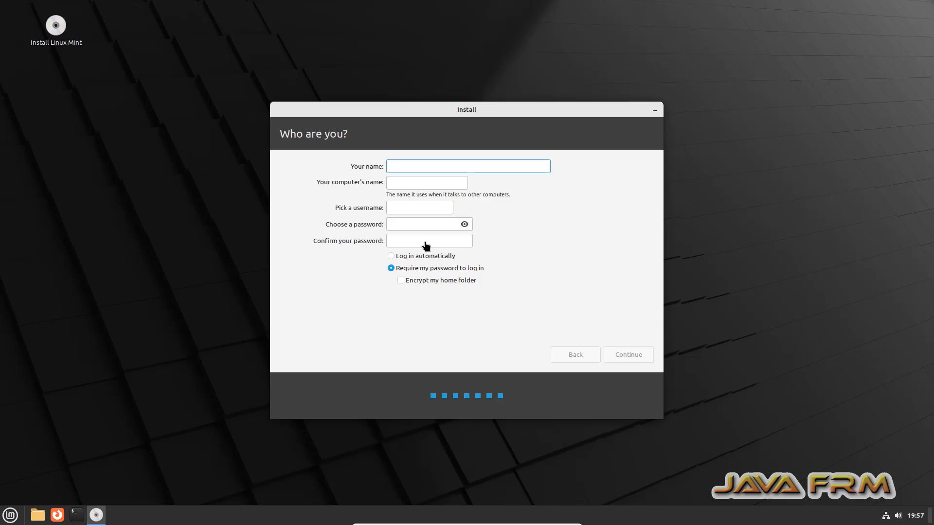
{"action": "type", "text": "javafrm"}
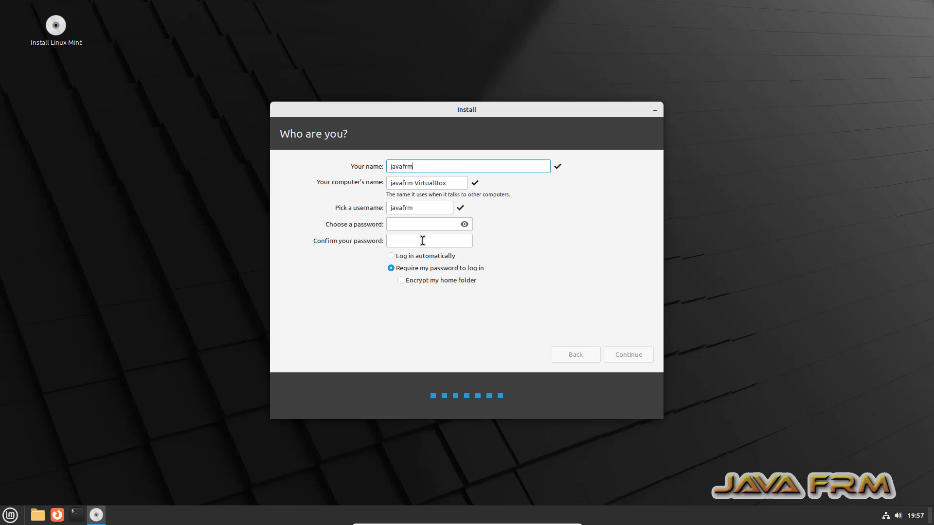
{"action": "left_click", "coordinate": [447, 183]}
{"action": "key", "text": "BackSpace"}
{"action": "key", "text": "BackSpace"}
{"action": "key", "text": "BackSpace"}
{"action": "key", "text": "BackSpace"}
{"action": "key", "text": "BackSpace"}
{"action": "key", "text": "BackSpace"}
{"action": "key", "text": "BackSpace"}
{"action": "key", "text": "BackSpace"}
{"action": "key", "text": "BackSpace"}
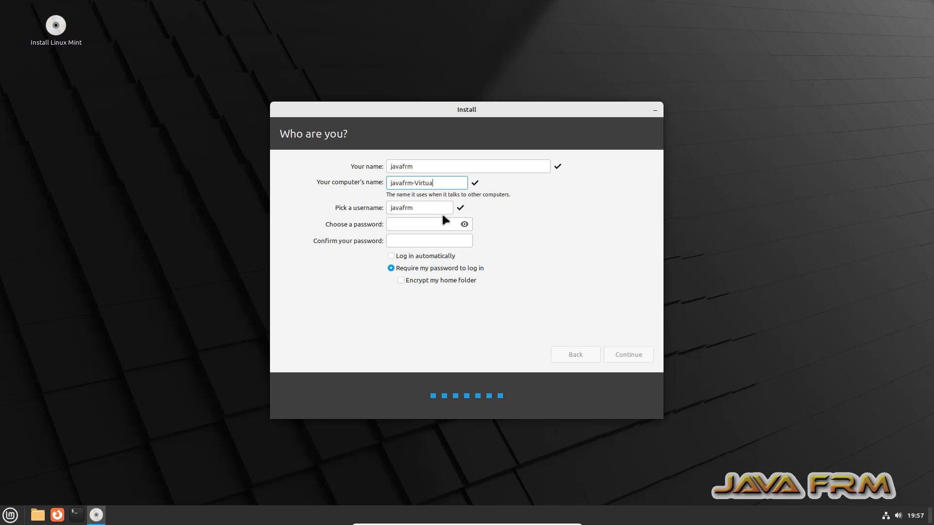
{"action": "key", "text": "BackSpace"}
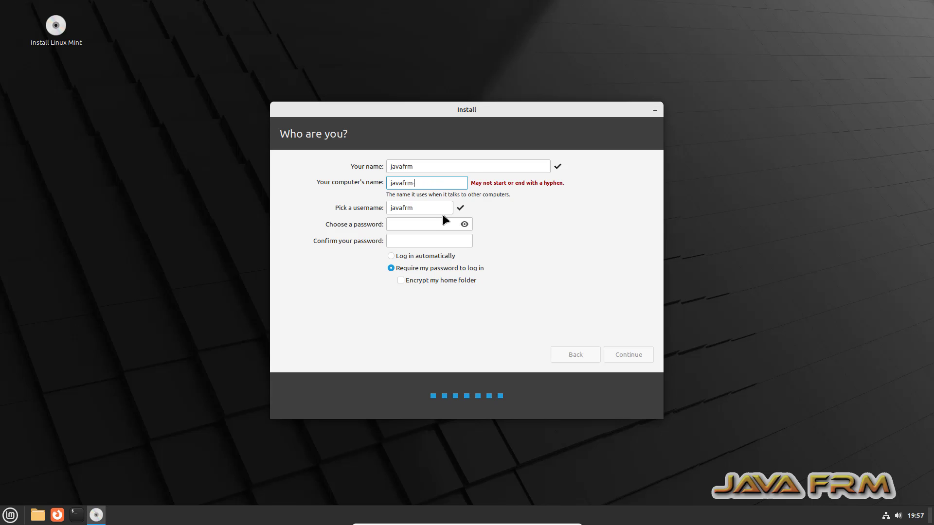
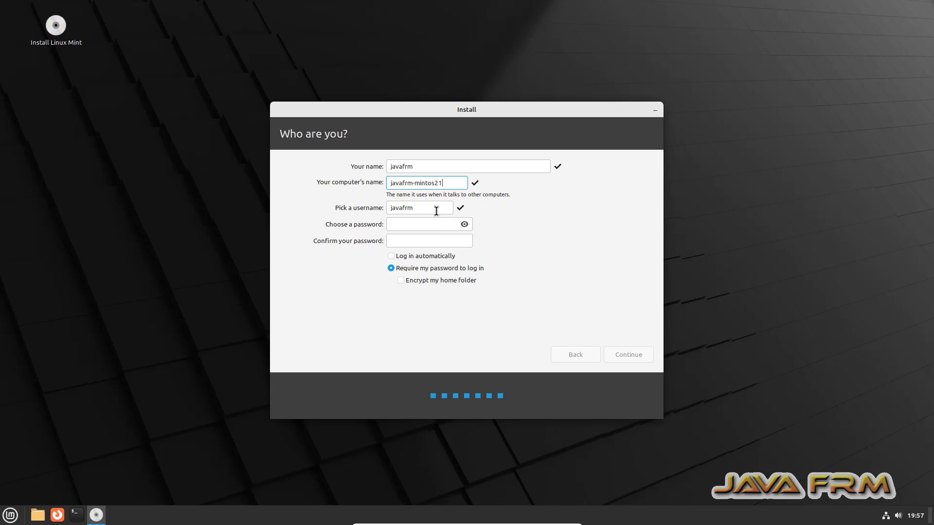
- Enter and confirm the account password, then begin the installation
{"action": "left_click", "coordinate": [396, 225]}
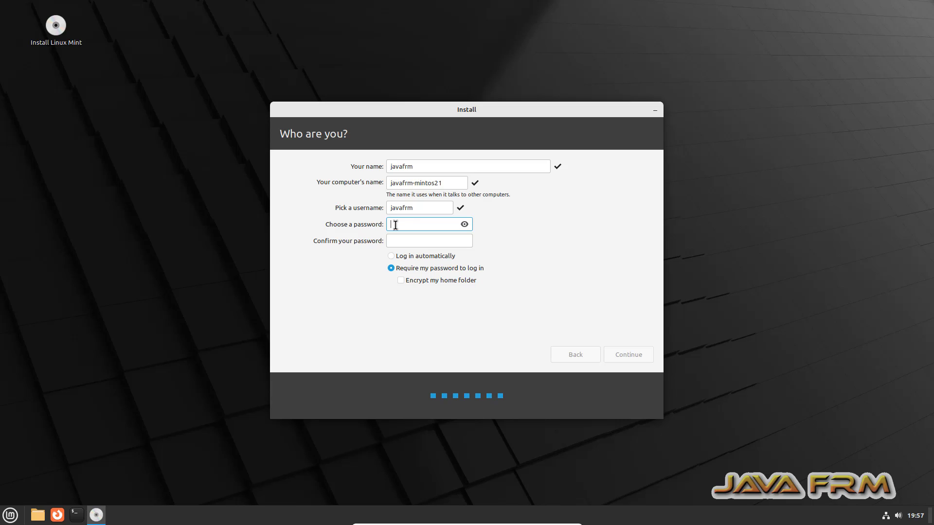
{"action": "left_click", "coordinate": [395, 239]}
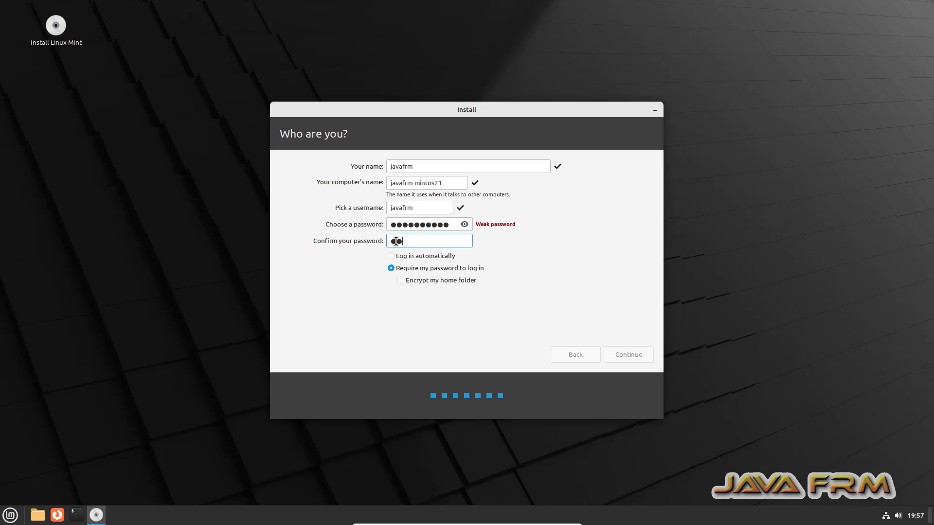
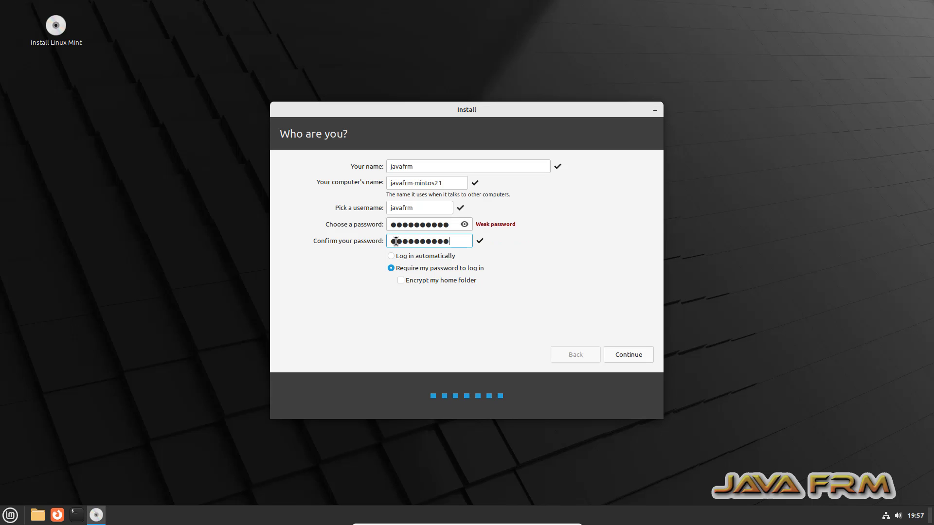
{"action": "left_click", "coordinate": [633, 355]}
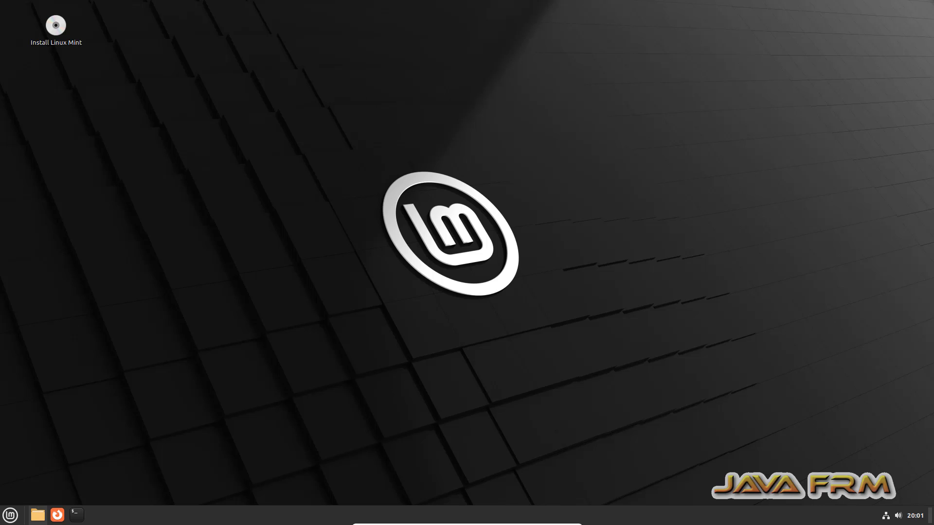
- Shut down the Linux Mint live system from the Mint menu, confirming the medium-removal prompt
{"action": "left_click", "coordinate": [10, 515]}
{"action": "left_click", "coordinate": [25, 480]}
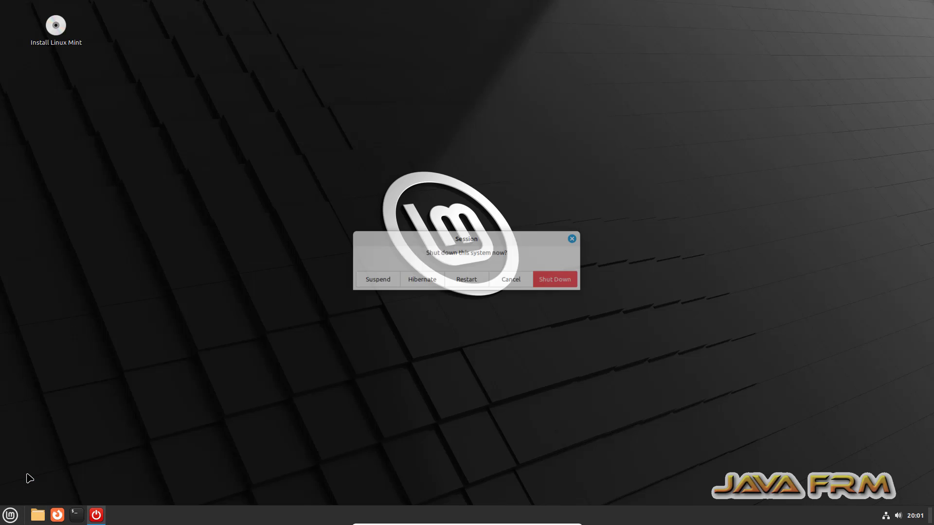
{"action": "left_click", "coordinate": [562, 284]}
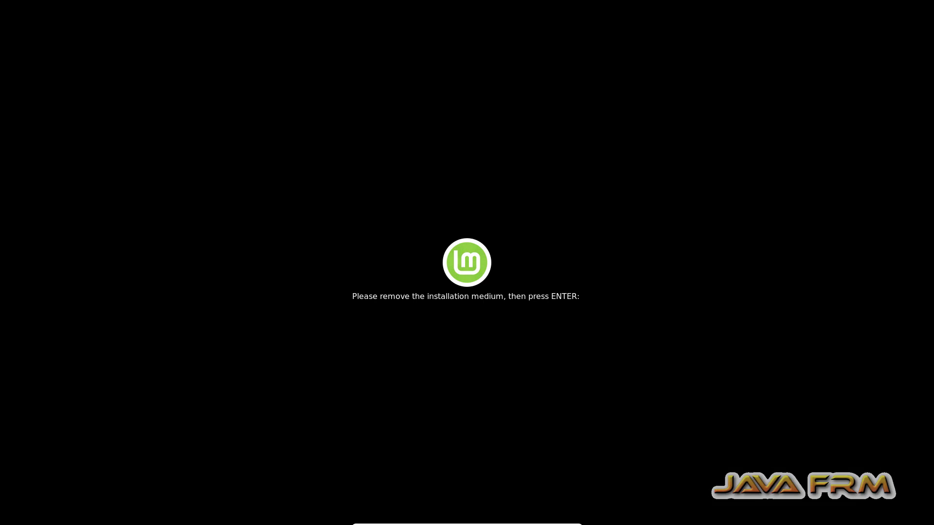
{"action": "key", "text": "Return"}
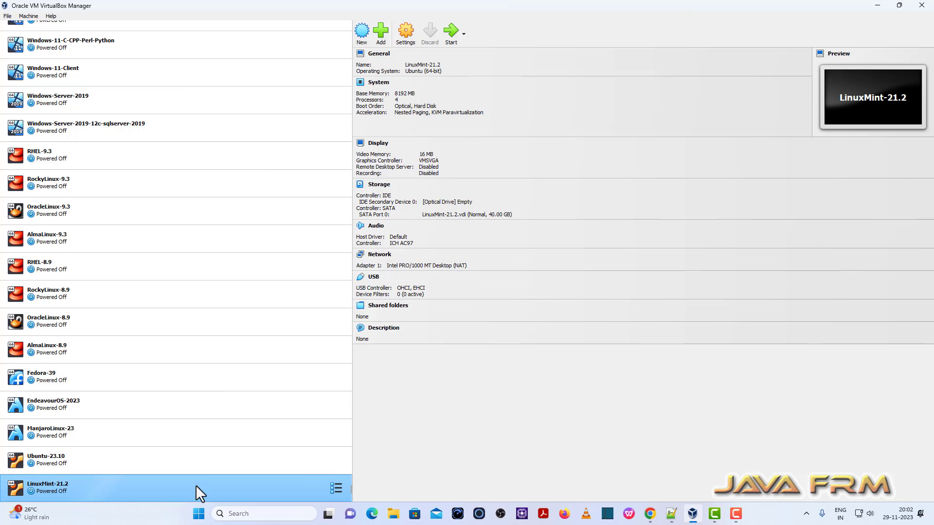
- Put Hard Disk ahead of Optical in LinuxMint-21.2's boot order, save, and start the VM
{"action": "left_click", "coordinate": [410, 35]}
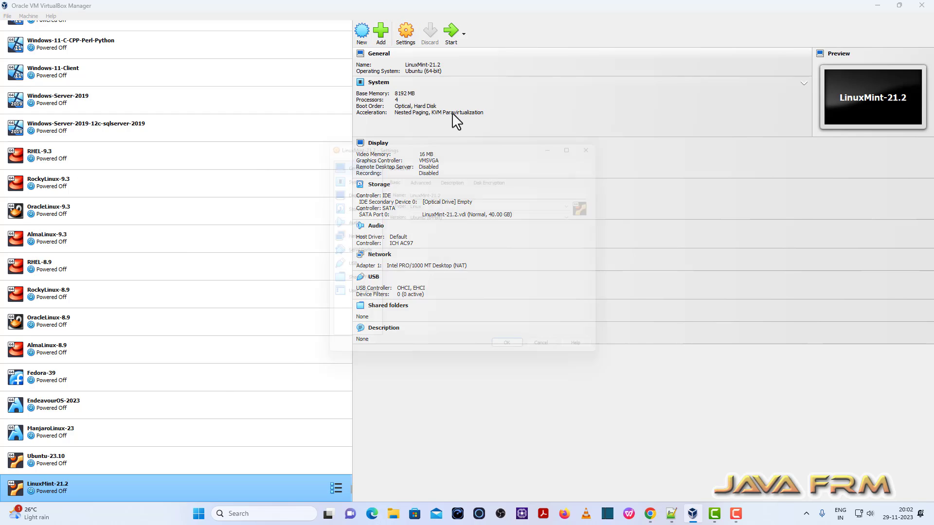
{"action": "left_click", "coordinate": [343, 178]}
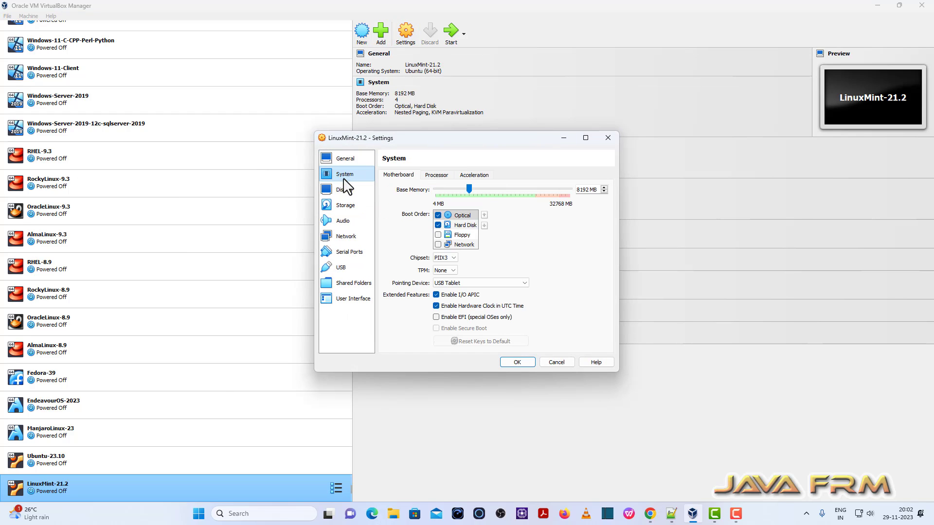
{"action": "left_click", "coordinate": [474, 225]}
{"action": "left_click", "coordinate": [484, 215]}
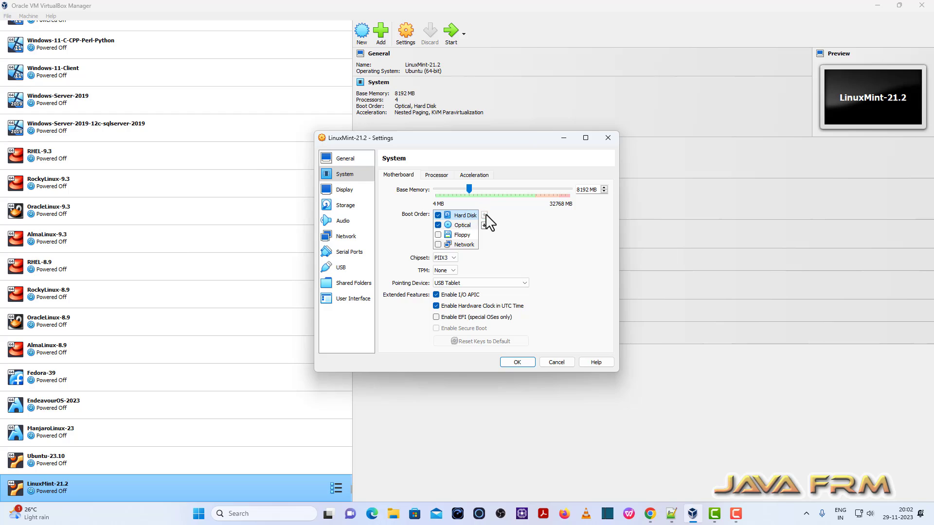
{"action": "left_click", "coordinate": [517, 363]}
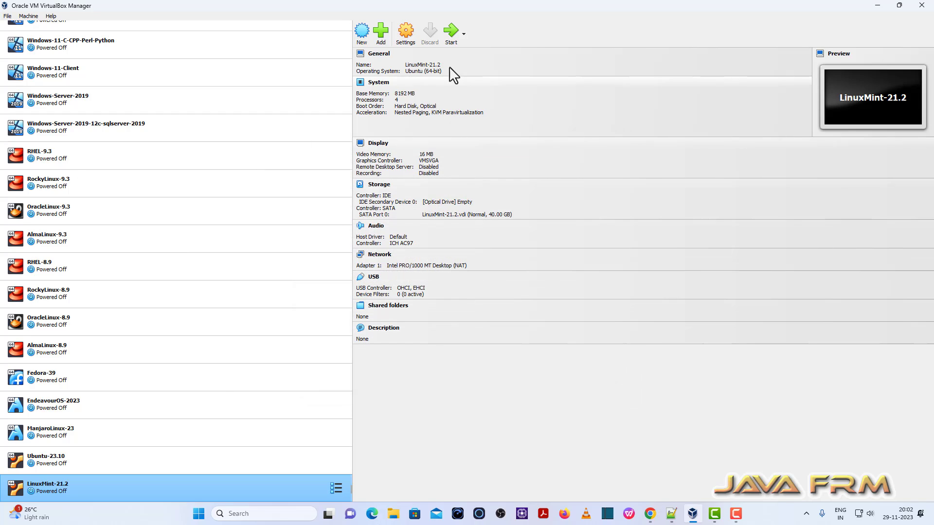
{"action": "left_click", "coordinate": [452, 31]}
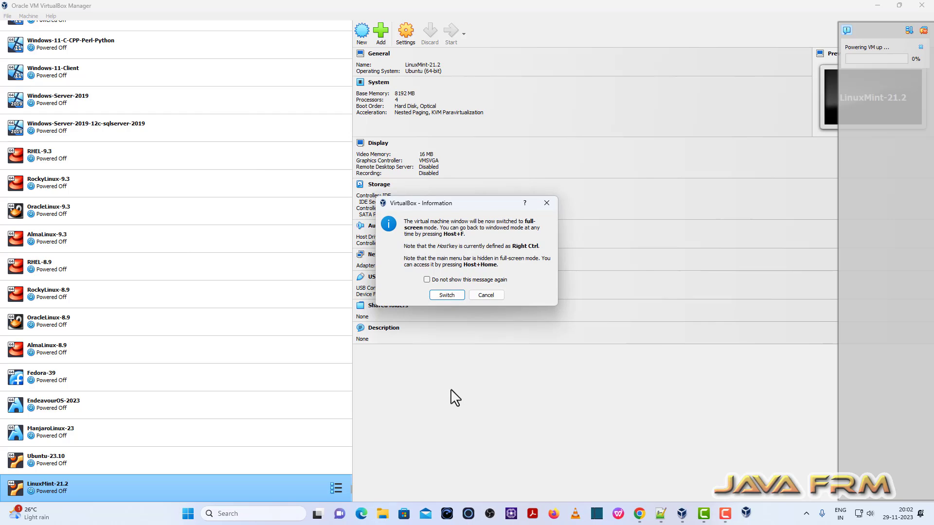
- Run the guest full-screen, apply and keep 1920 × 1080 resolution, then open a Terminal
{"action": "left_click", "coordinate": [447, 294]}
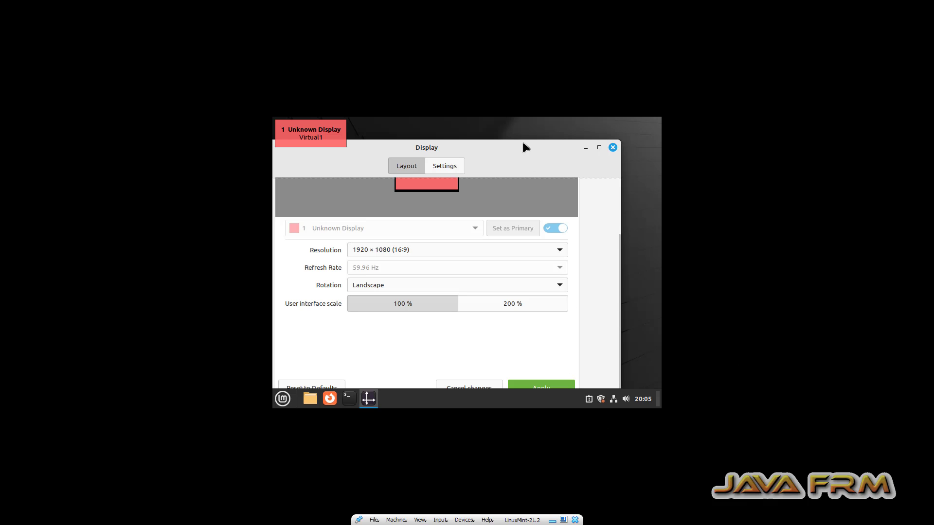
{"action": "left_click", "coordinate": [545, 369]}
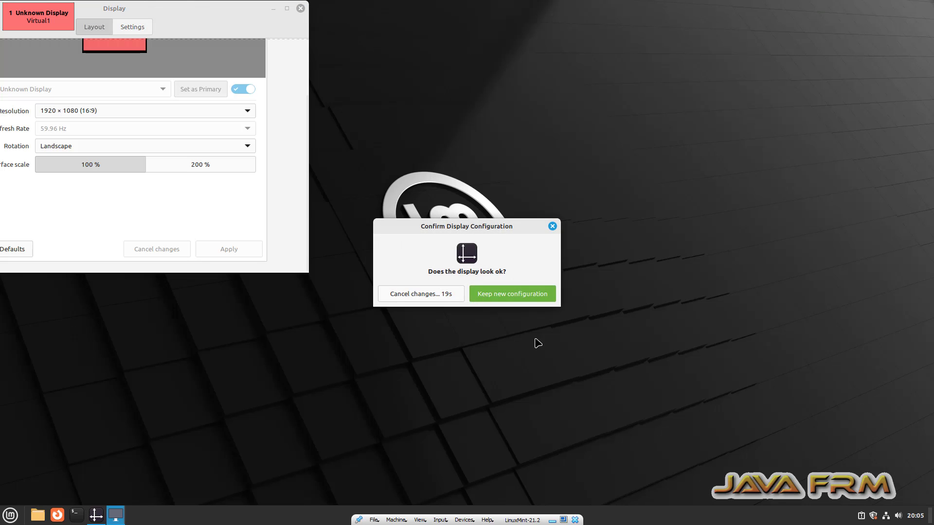
{"action": "left_click", "coordinate": [517, 298]}
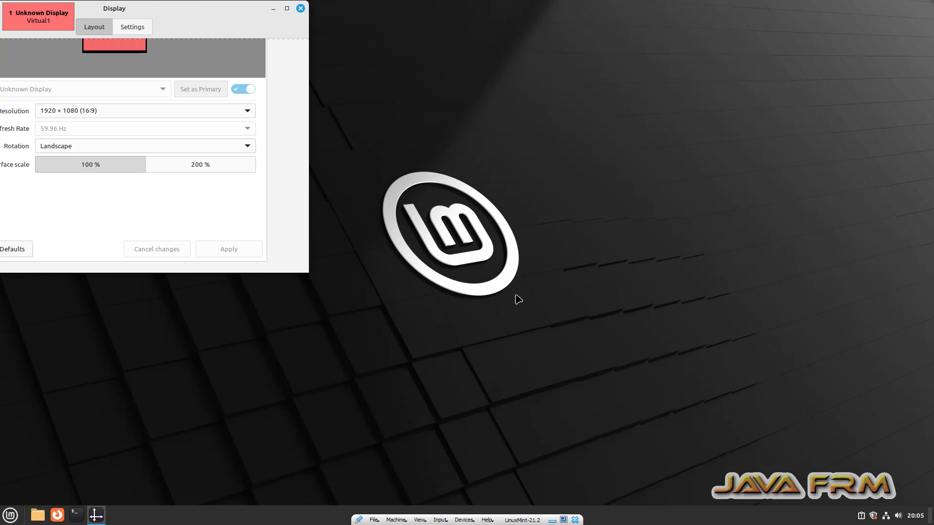
{"action": "left_click", "coordinate": [302, 9]}
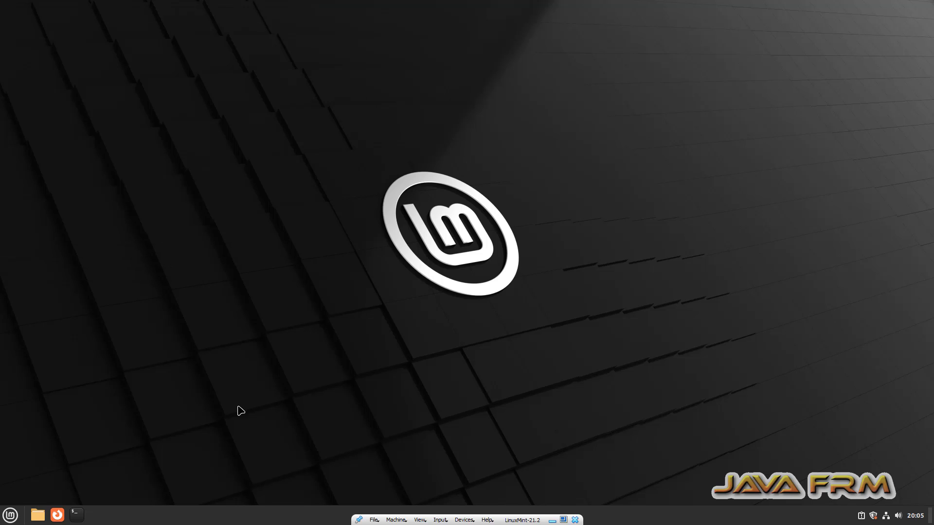
{"action": "left_click", "coordinate": [81, 520]}
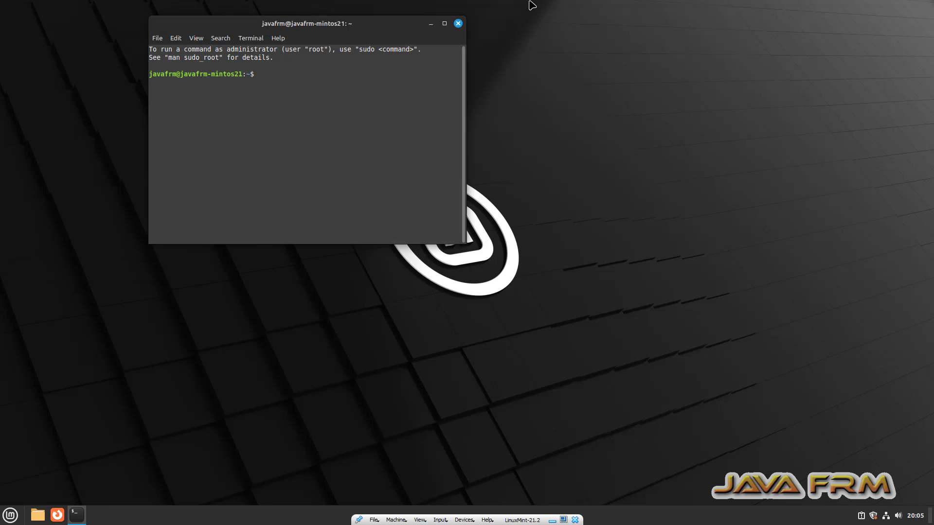
- Maximize and enlarge the terminal, then refresh the package lists with sudo apt update
{"action": "double_click", "coordinate": [397, 27]}
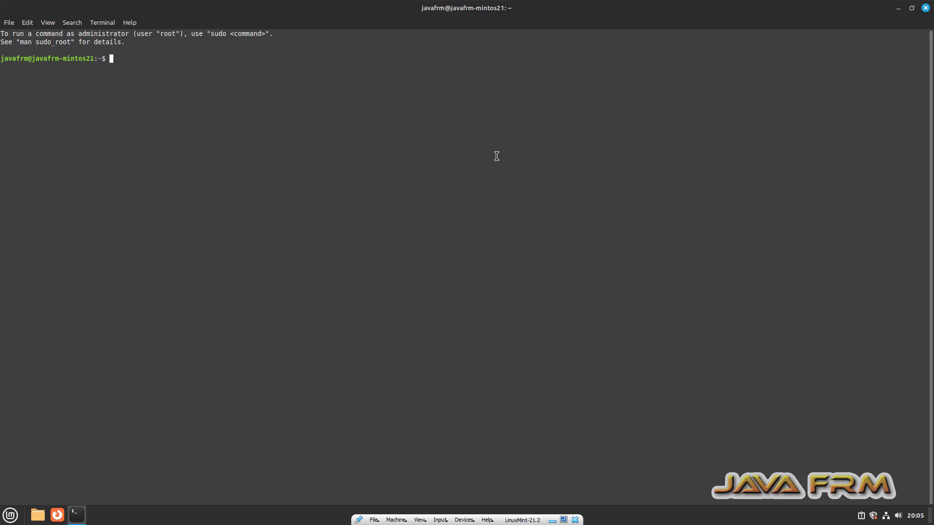
{"action": "key", "text": "ctrl+plus"}
{"action": "key", "text": "ctrl+plus"}
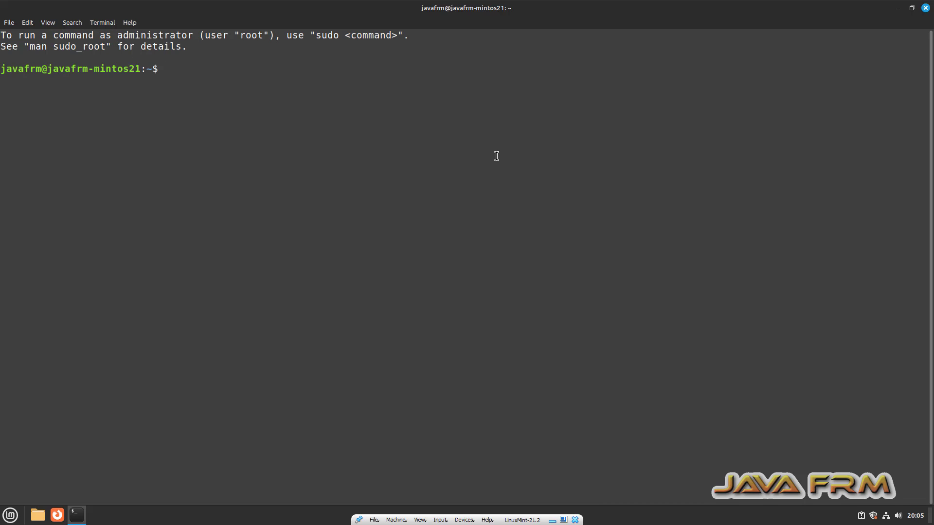
{"action": "type", "text": "sudo apt update"}
{"action": "key", "text": "Return"}
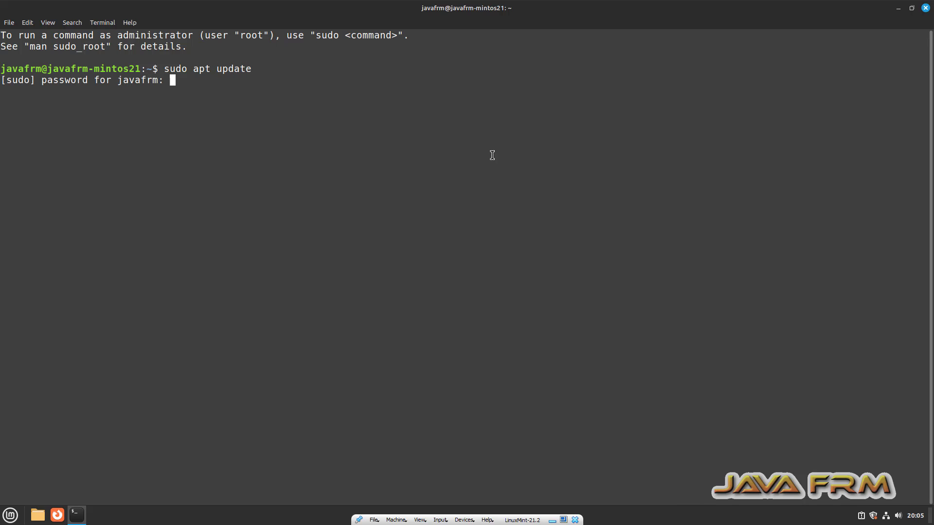
{"action": "type", "text": "*********"}
{"action": "key", "text": "Return"}
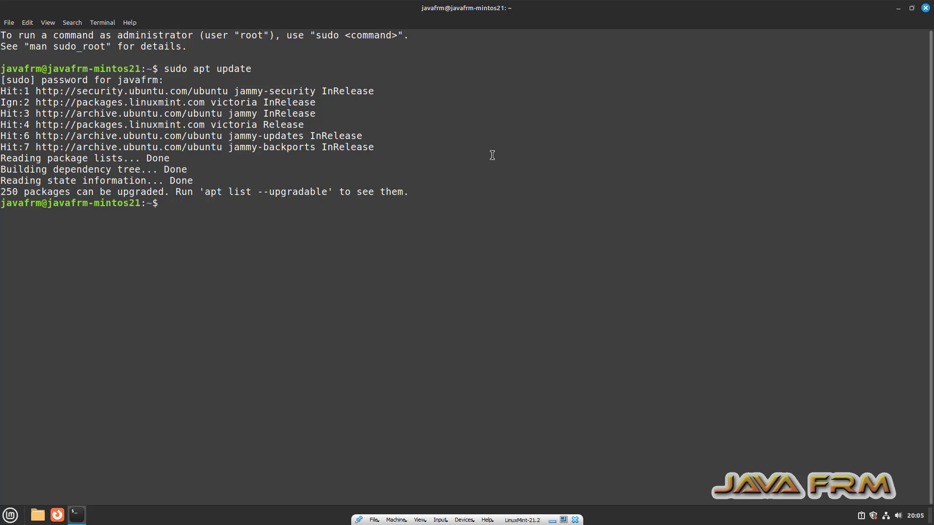
{"action": "key", "text": "Return"}
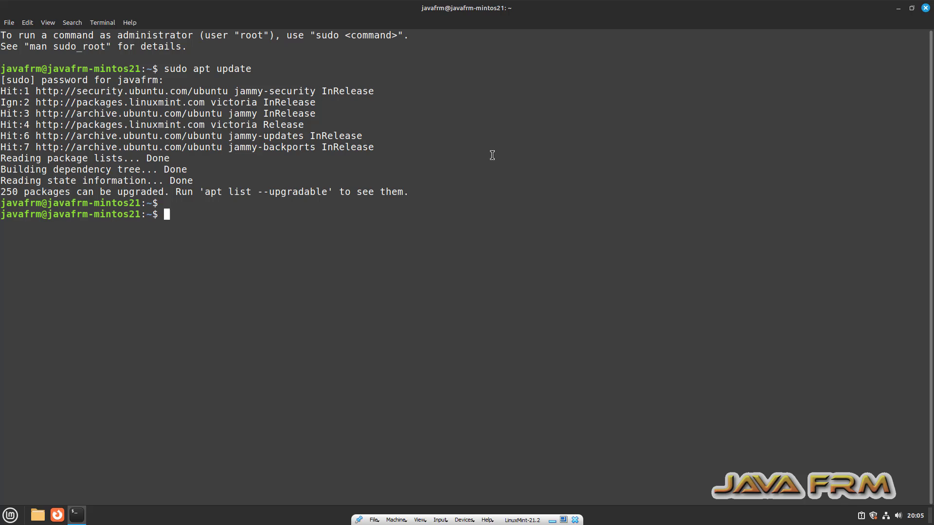
- Install build-essential, dkms and linux-headers-$(uname -r) with -y, then close the terminal
{"action": "type", "text": "sudo apt install build-essential dkms linux-headers-$(un"}
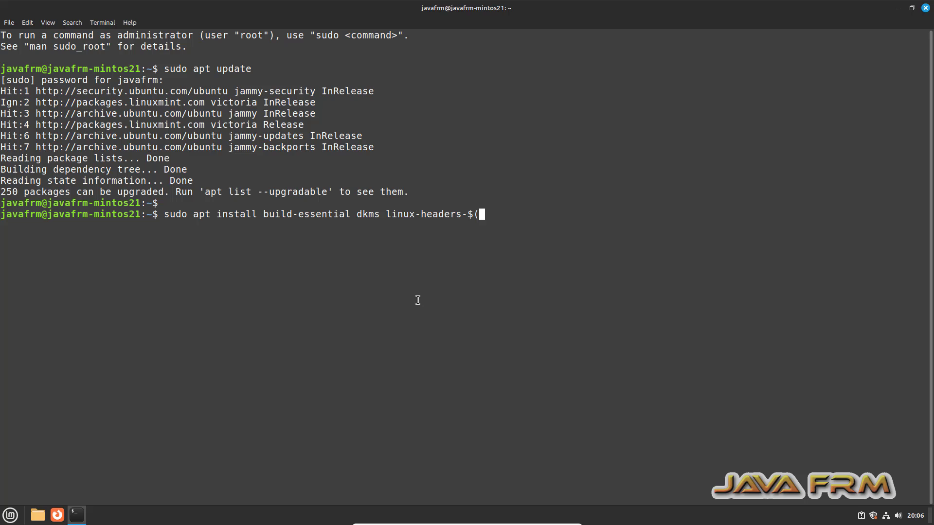
{"action": "key", "text": "BackSpace"}
{"action": "type", "text": "name -r) -y"}
{"action": "key", "text": "Return"}
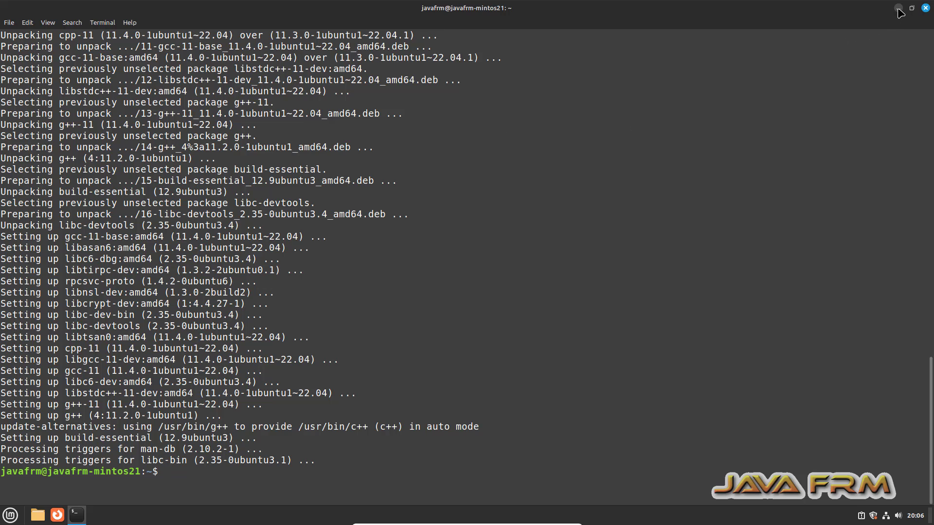
{"action": "left_click", "coordinate": [926, 9]}
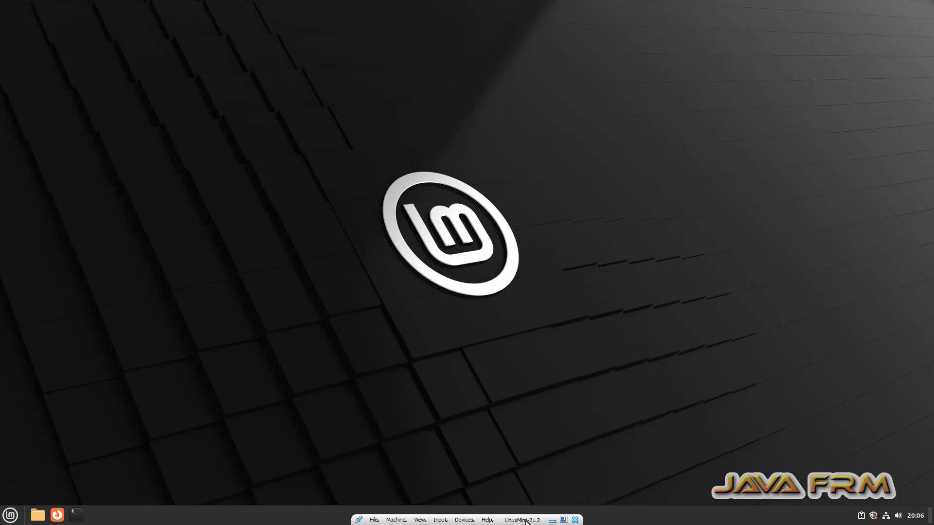
- Insert the Guest Additions CD image and open the VBox_GAs_7.0.12 disc contents maximized
{"action": "left_click", "coordinate": [471, 520]}
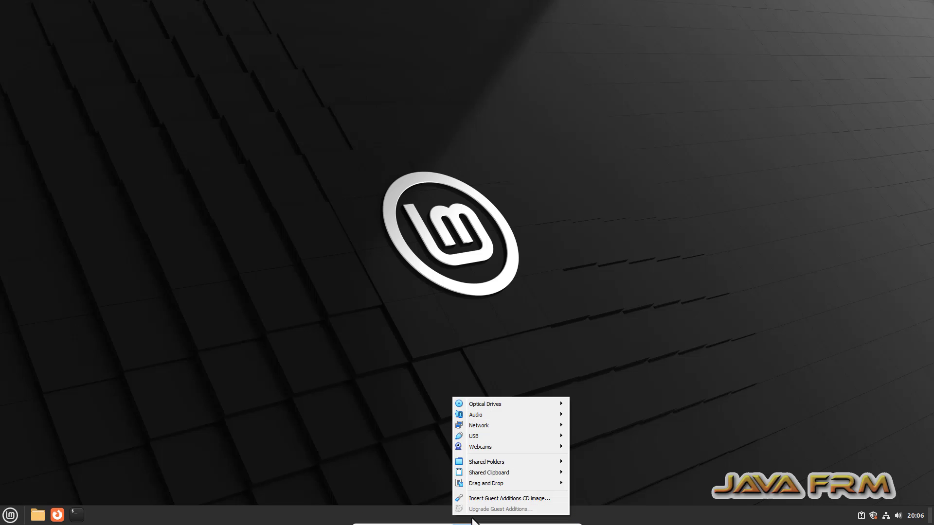
{"action": "left_click", "coordinate": [495, 498]}
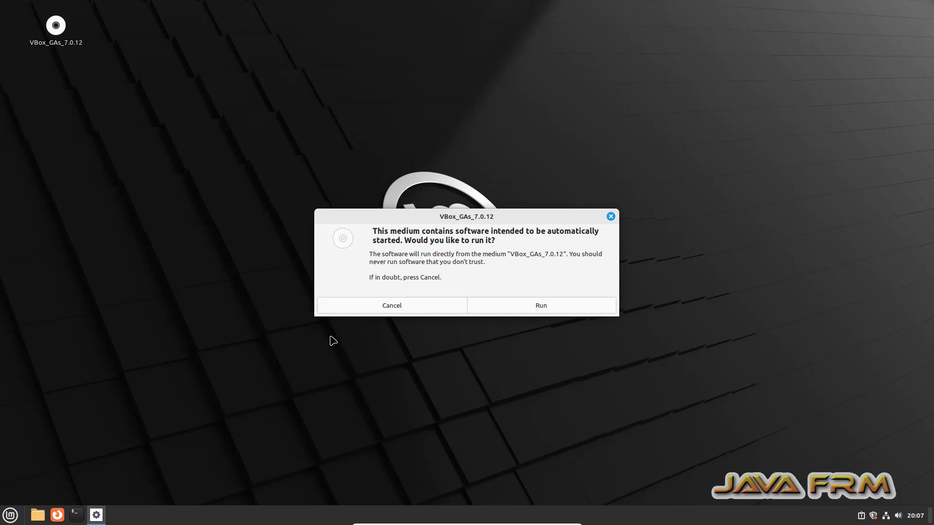
{"action": "left_click", "coordinate": [407, 309]}
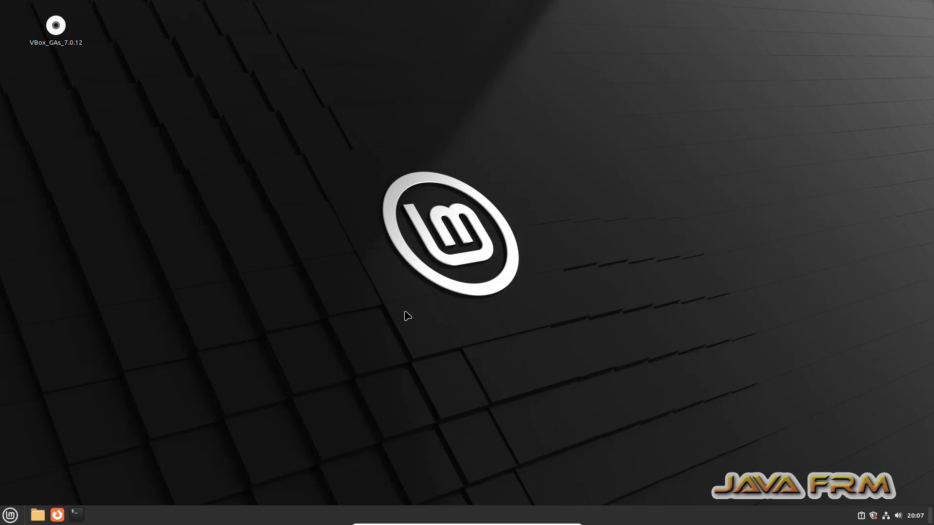
{"action": "double_click", "coordinate": [61, 26]}
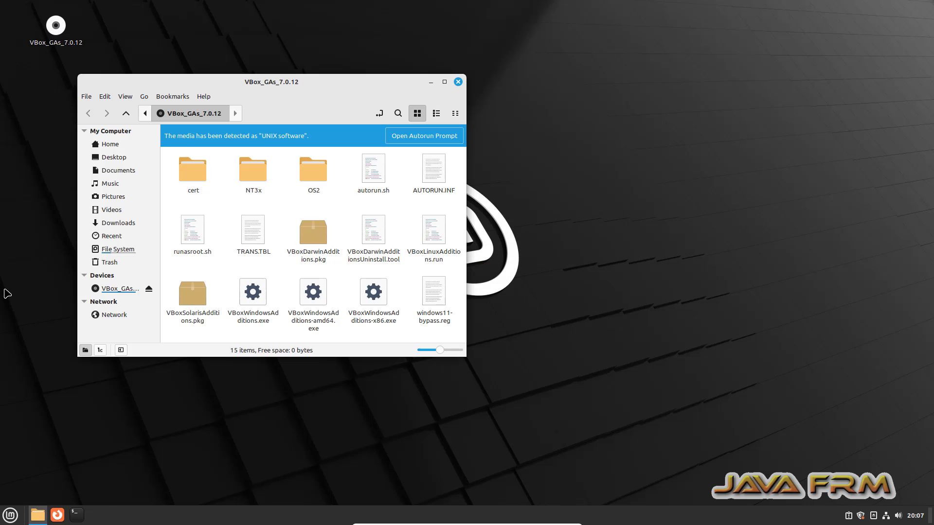
{"action": "left_click", "coordinate": [444, 82]}
- Open a terminal in the disc folder, backing out of the root-privileges attempt
{"action": "right_click", "coordinate": [298, 238]}
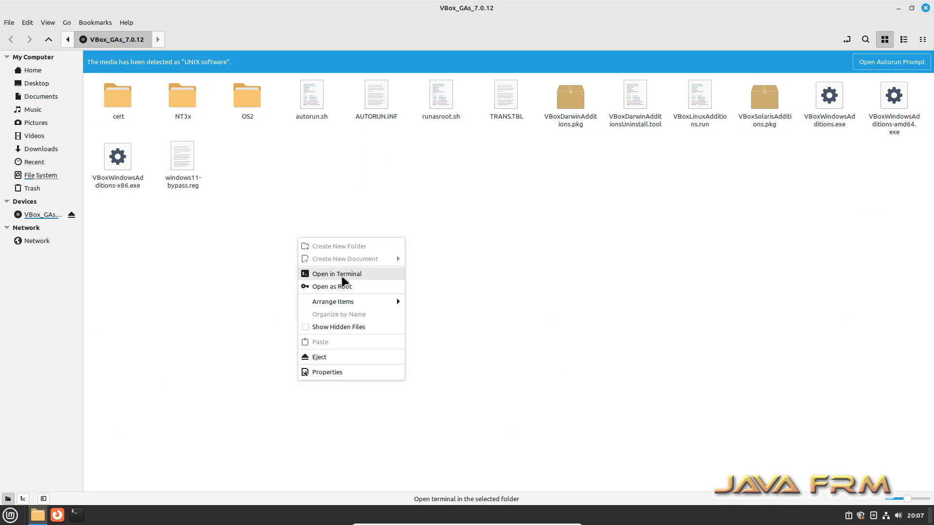
{"action": "left_click", "coordinate": [352, 287]}
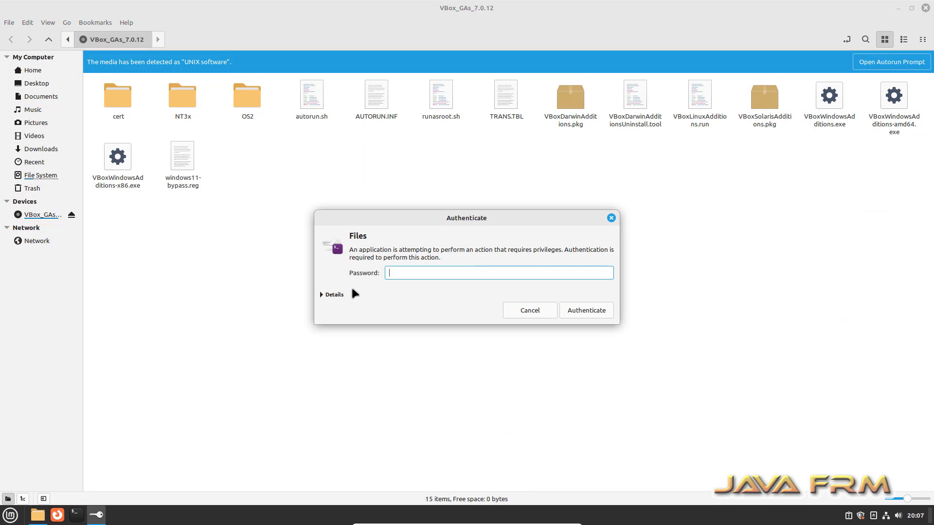
{"action": "left_click", "coordinate": [532, 314]}
{"action": "right_click", "coordinate": [390, 232]}
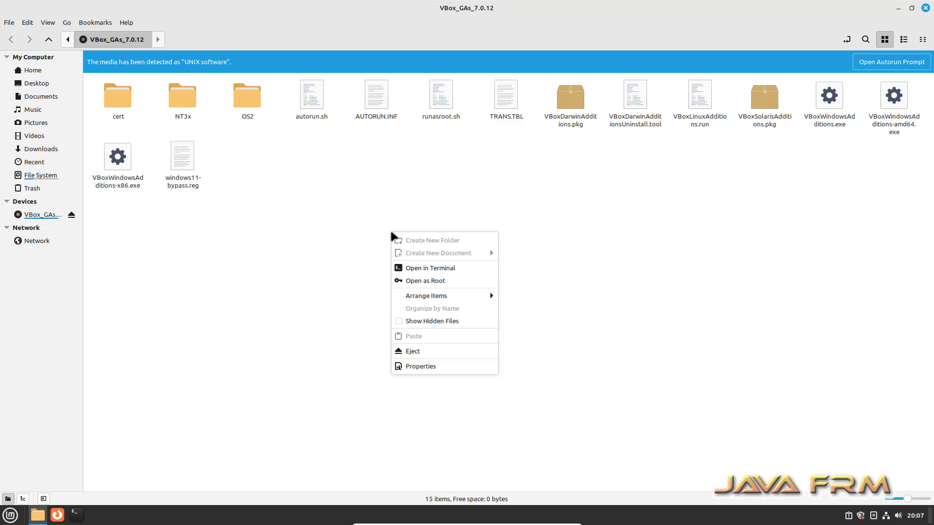
{"action": "left_click", "coordinate": [439, 269]}
- Maximize the terminal, become root with sudo su, and list the disc files
{"action": "double_click", "coordinate": [217, 19]}
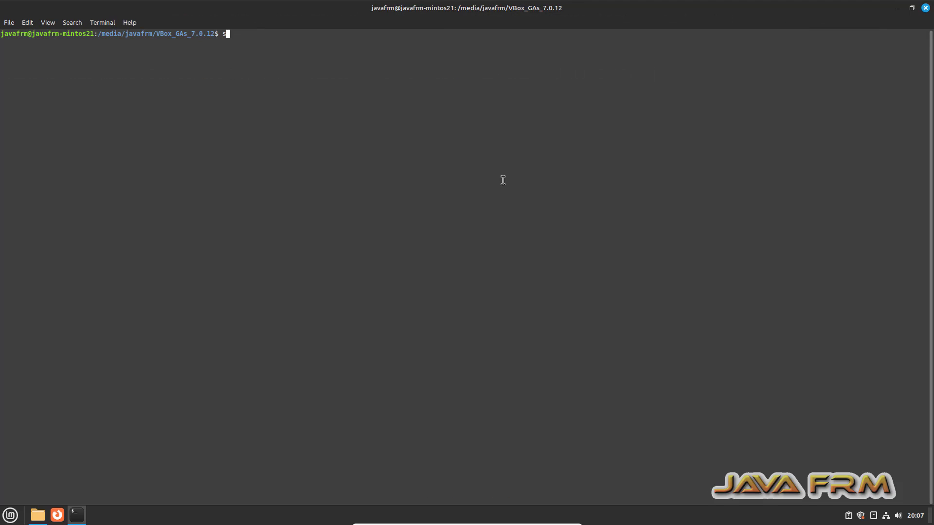
{"action": "type", "text": "sudo su"}
{"action": "key", "text": "Return"}
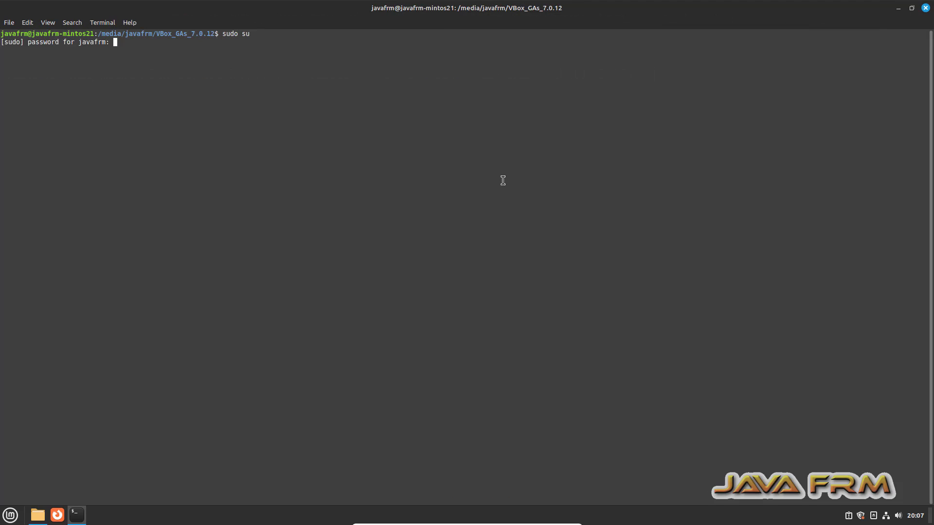
{"action": "key", "text": "Return"}
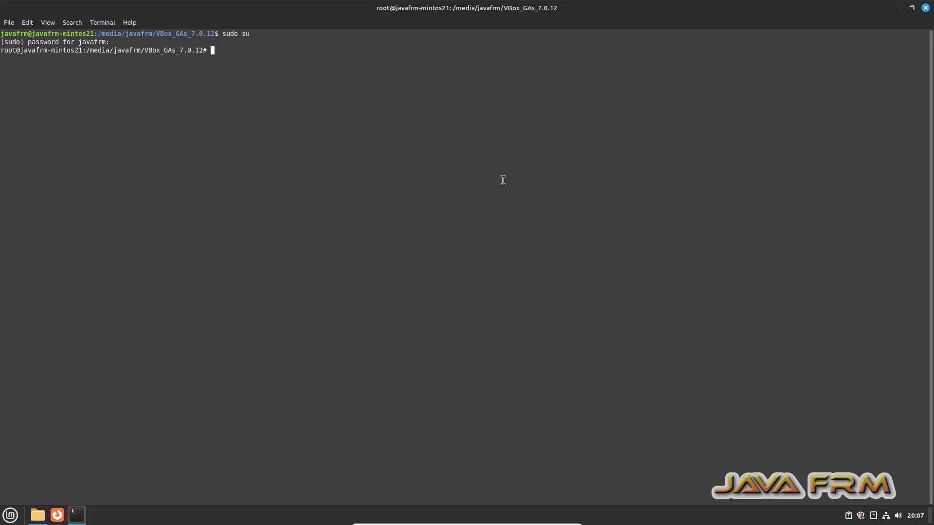
{"action": "type", "text": "ls"}
{"action": "key", "text": "Return"}
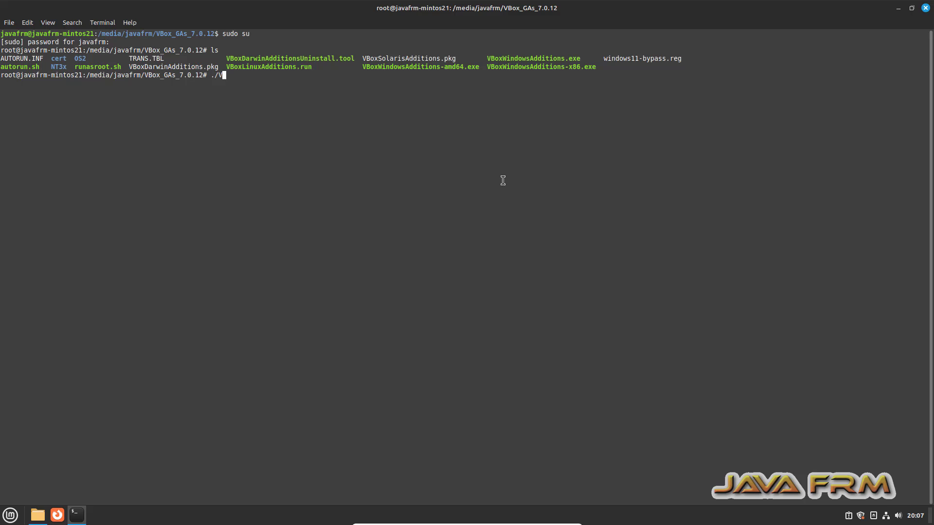
- Run ./VBoxLinuxAdditions.run to install Guest Additions, then close the terminal
{"action": "type", "text": "./VB"}
{"action": "key", "text": "Tab"}
{"action": "type", "text": "L"}
{"action": "key", "text": "Tab"}
{"action": "key", "text": "Return"}
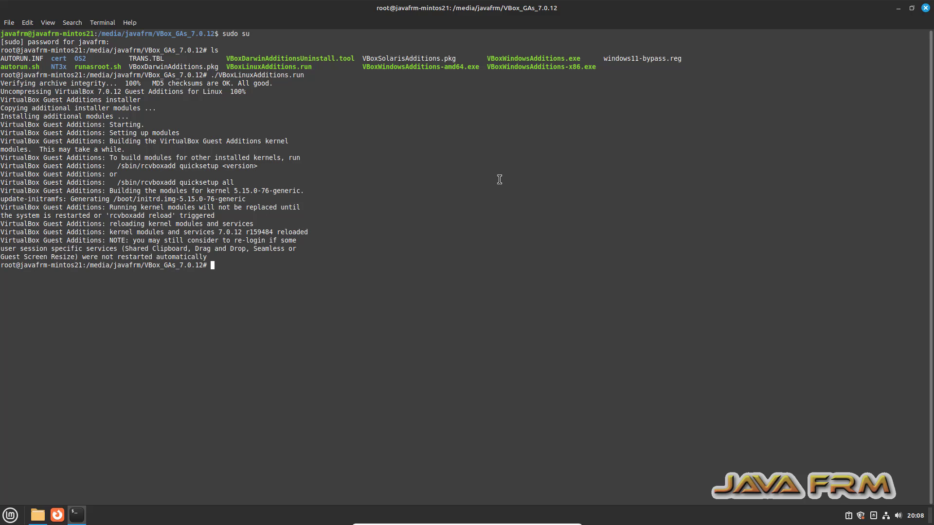
{"action": "left_click", "coordinate": [925, 8]}
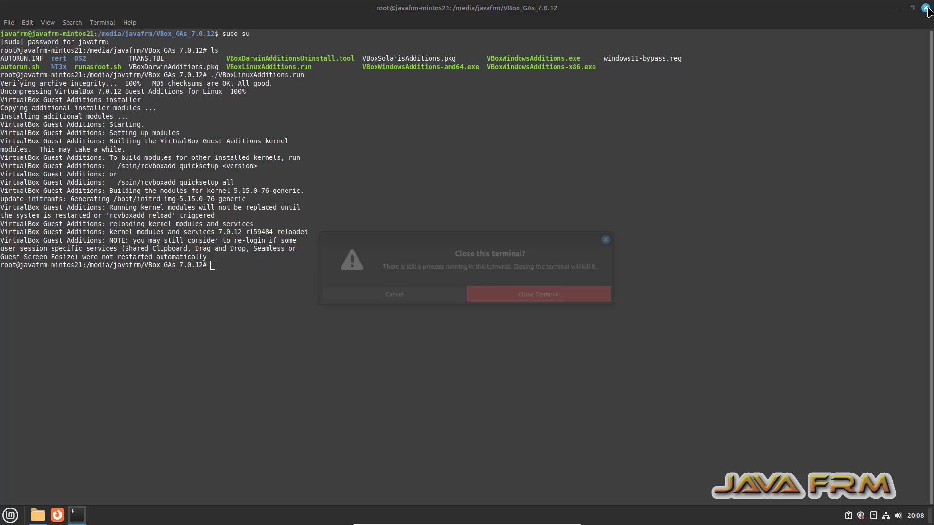
{"action": "left_click", "coordinate": [546, 301]}
- Close the open windows, shut down Linux Mint from the Quit menu, and return to VirtualBox Manager
{"action": "left_click", "coordinate": [926, 12]}
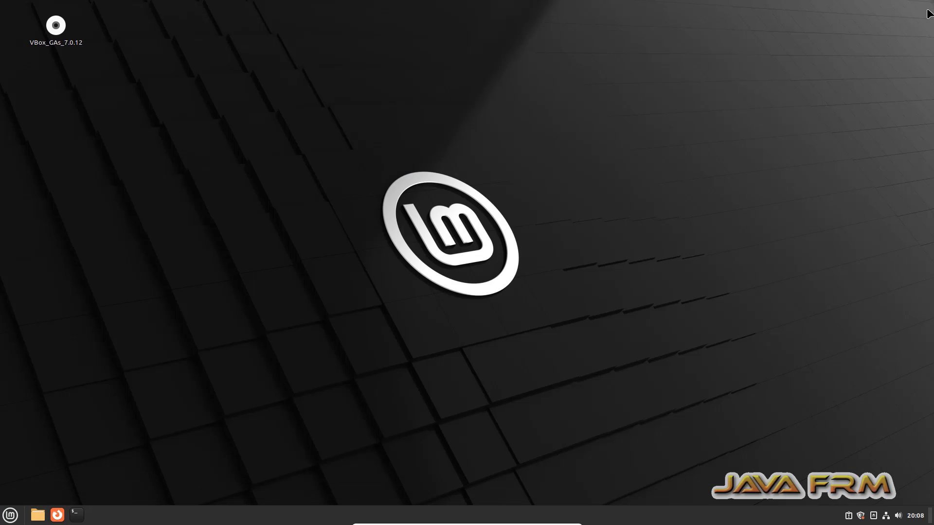
{"action": "left_click", "coordinate": [9, 516]}
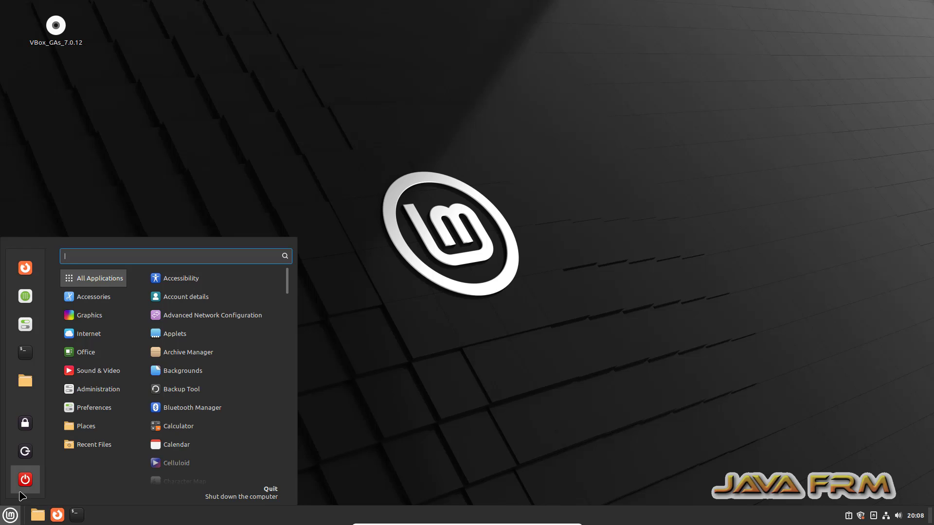
{"action": "left_click", "coordinate": [21, 492]}
{"action": "left_click", "coordinate": [538, 283]}
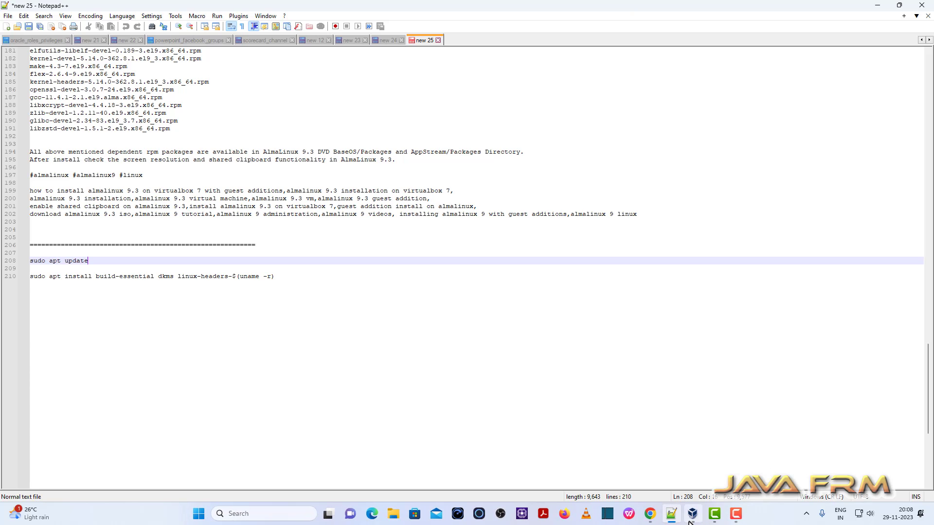
{"action": "left_click", "coordinate": [689, 521]}
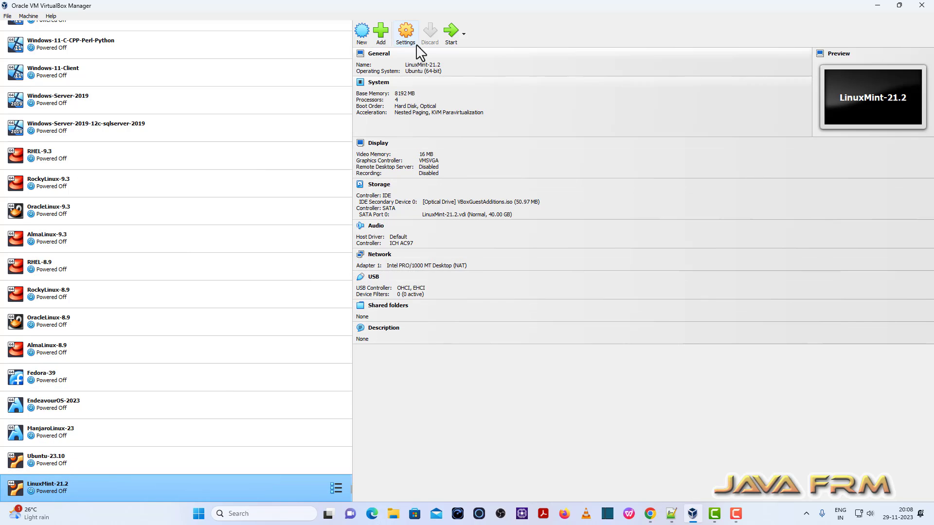
- In LinuxMint-21.2 Settings under General > Advanced, set Shared Clipboard and Drag'n'Drop to Bidirectional
{"action": "left_click", "coordinate": [408, 31]}
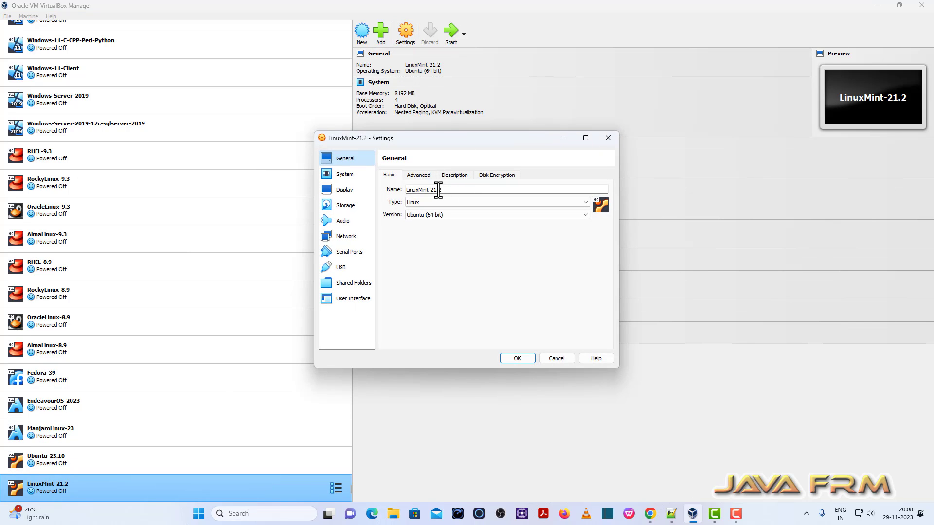
{"action": "left_click", "coordinate": [418, 176]}
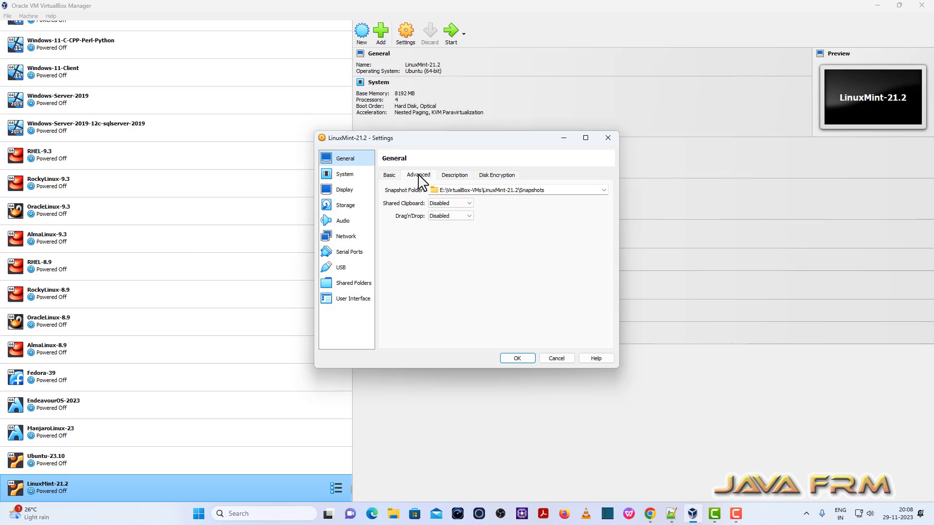
{"action": "left_click", "coordinate": [449, 204]}
{"action": "left_click", "coordinate": [445, 228]}
{"action": "left_click", "coordinate": [442, 216]}
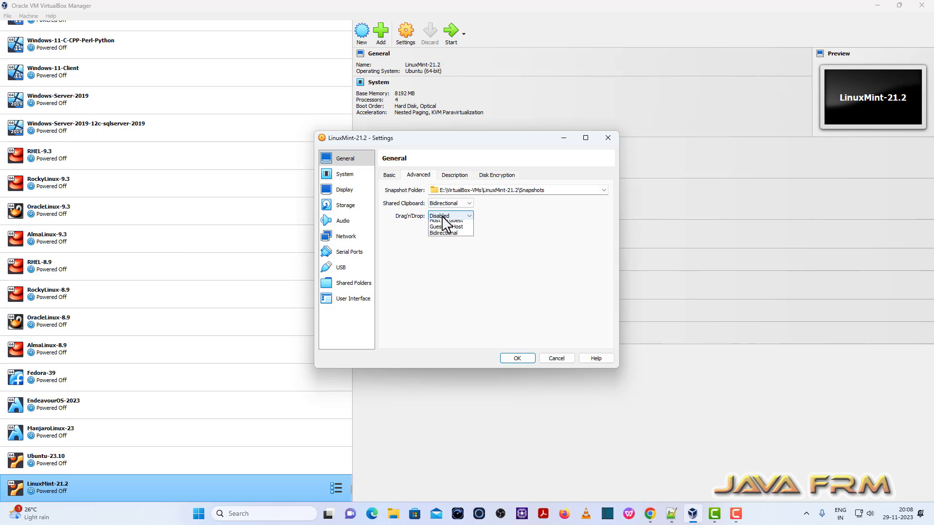
{"action": "left_click", "coordinate": [445, 242]}
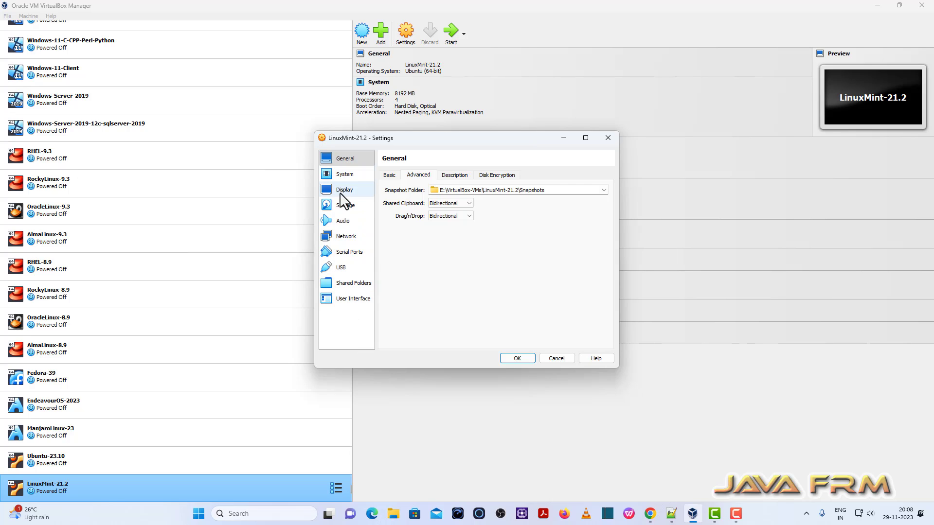
- Start adding a new shared folder and choose to browse for another host folder
{"action": "left_click", "coordinate": [356, 284]}
{"action": "left_click", "coordinate": [609, 183]}
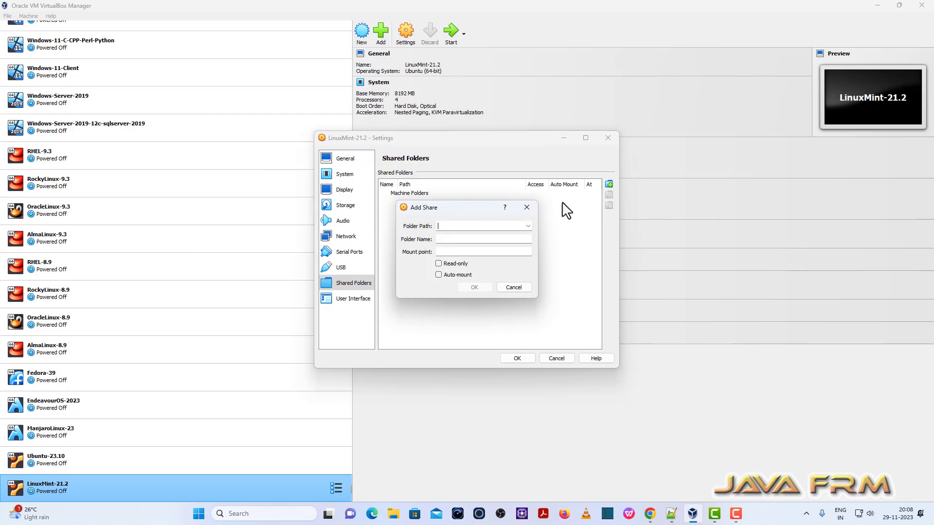
{"action": "left_click", "coordinate": [527, 226]}
{"action": "left_click", "coordinate": [483, 238]}
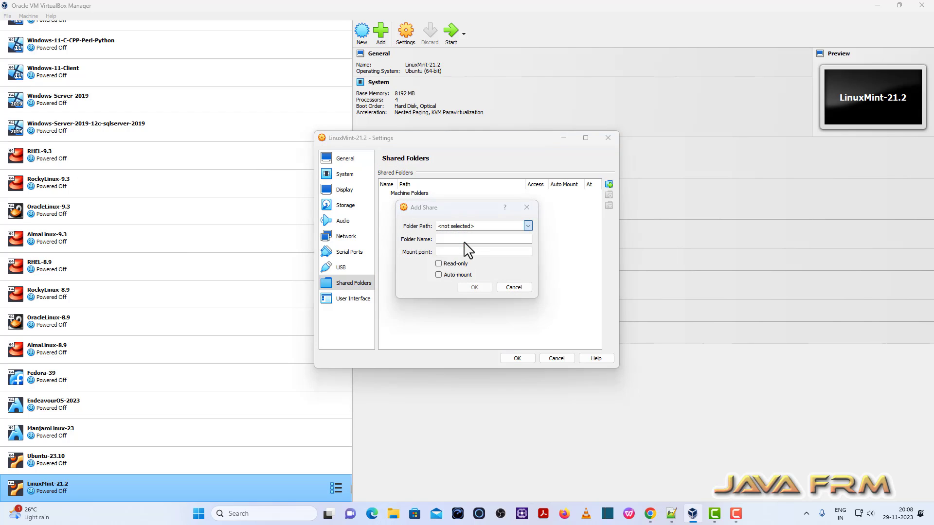
- Select D:\Linux-ISO-2022 as the share path, enable Auto-mount, and confirm the share
{"action": "scroll", "coordinate": [445, 395], "scroll_direction": "down", "scroll_amount": 5}
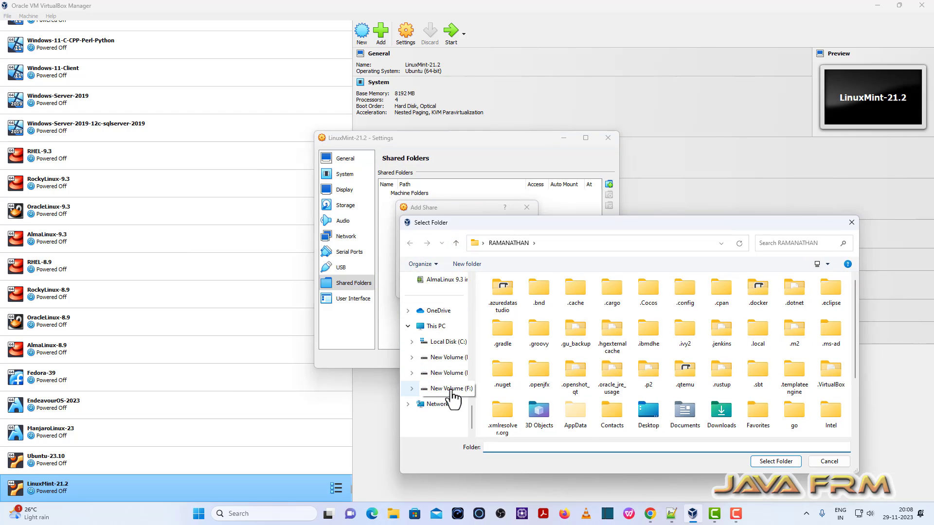
{"action": "left_click", "coordinate": [448, 357]}
{"action": "scroll", "coordinate": [546, 382], "scroll_direction": "down", "scroll_amount": 10}
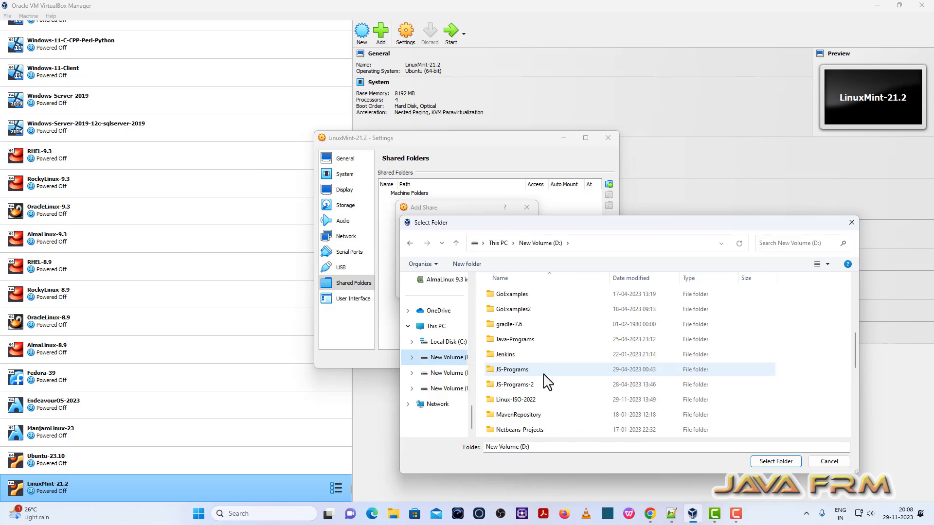
{"action": "scroll", "coordinate": [547, 382], "scroll_direction": "down", "scroll_amount": 1}
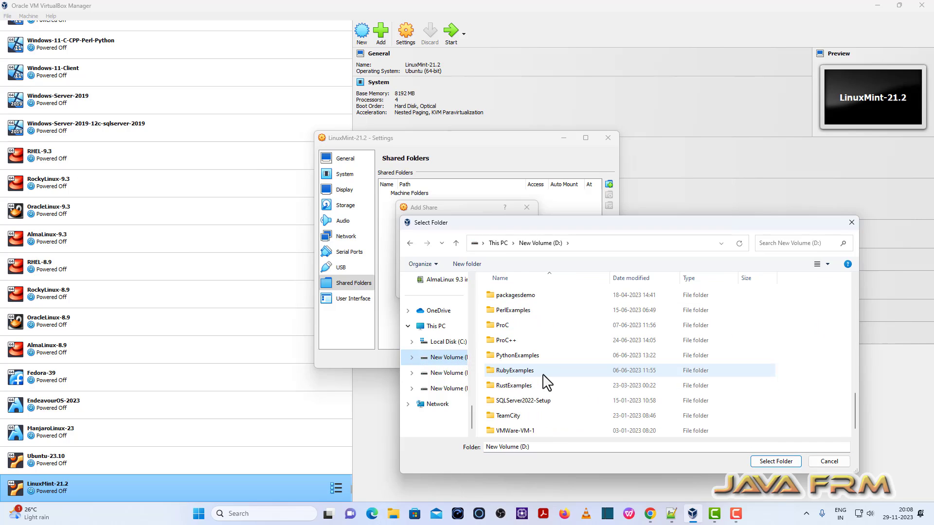
{"action": "scroll", "coordinate": [546, 383], "scroll_direction": "up", "scroll_amount": 3}
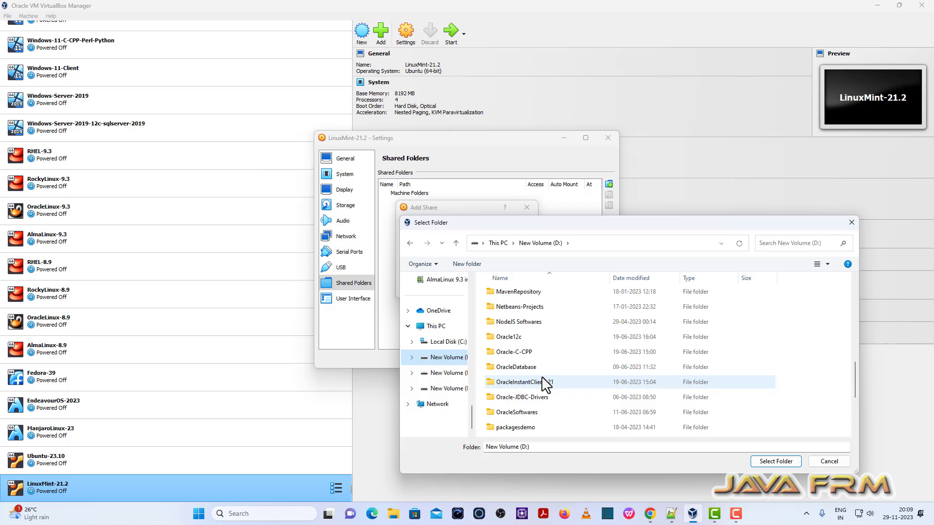
{"action": "left_click", "coordinate": [526, 370]}
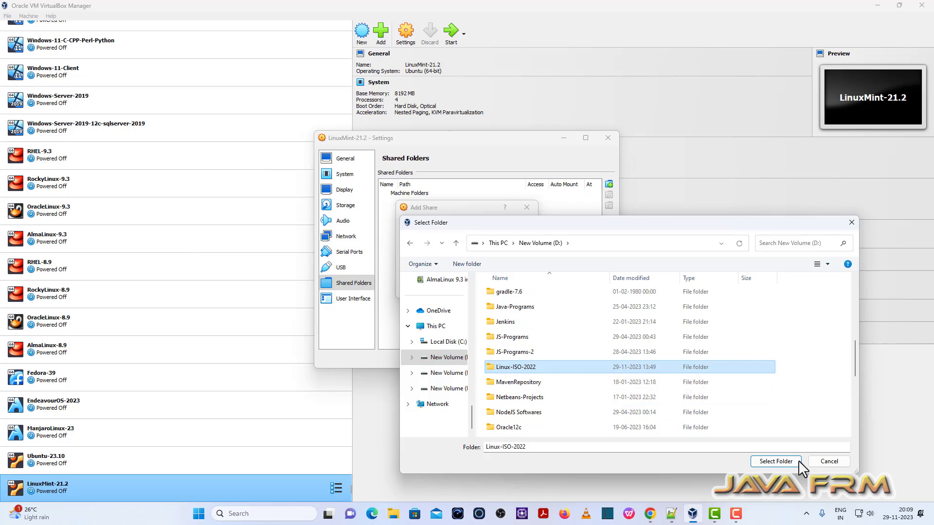
{"action": "left_click", "coordinate": [778, 462]}
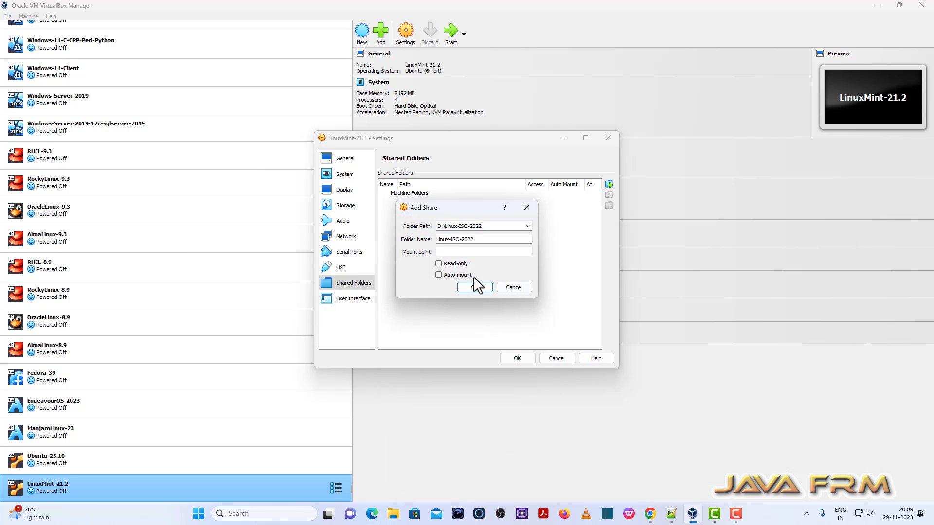
{"action": "left_click", "coordinate": [438, 274]}
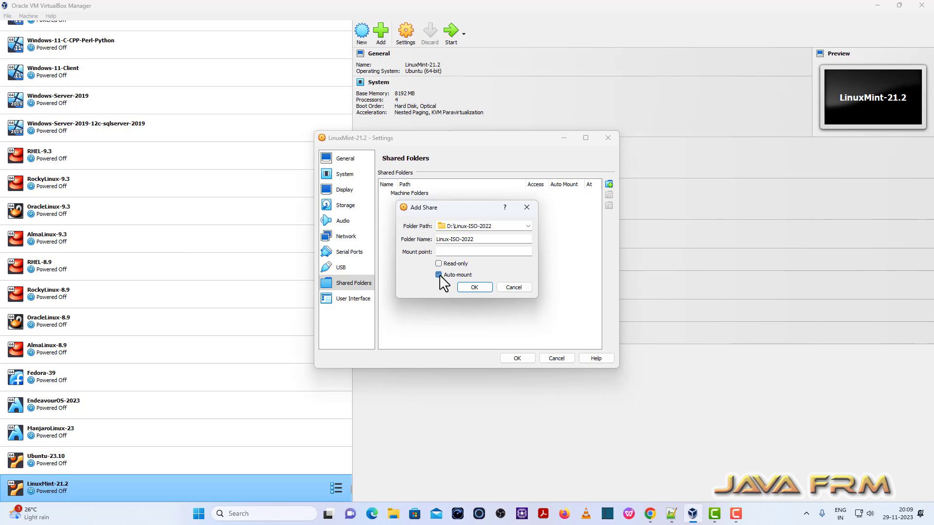
{"action": "left_click", "coordinate": [482, 287]}
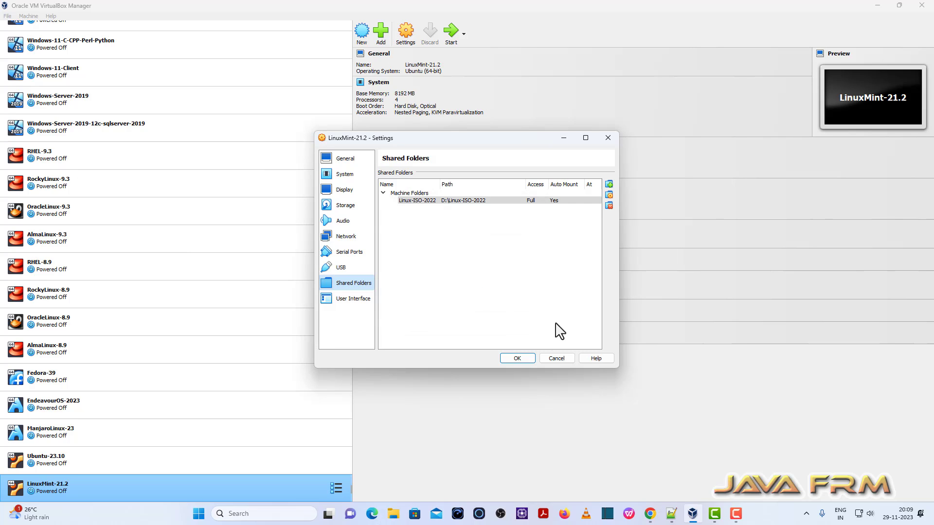
- Save the settings, start LinuxMint-21.2, and dismiss the Welcome screen and notifications panel
{"action": "left_click", "coordinate": [517, 359]}
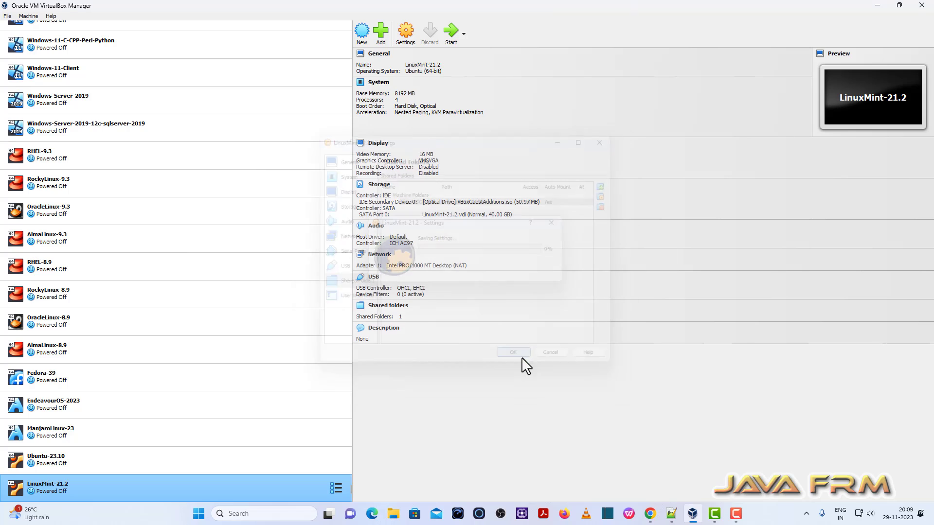
{"action": "left_click", "coordinate": [451, 31]}
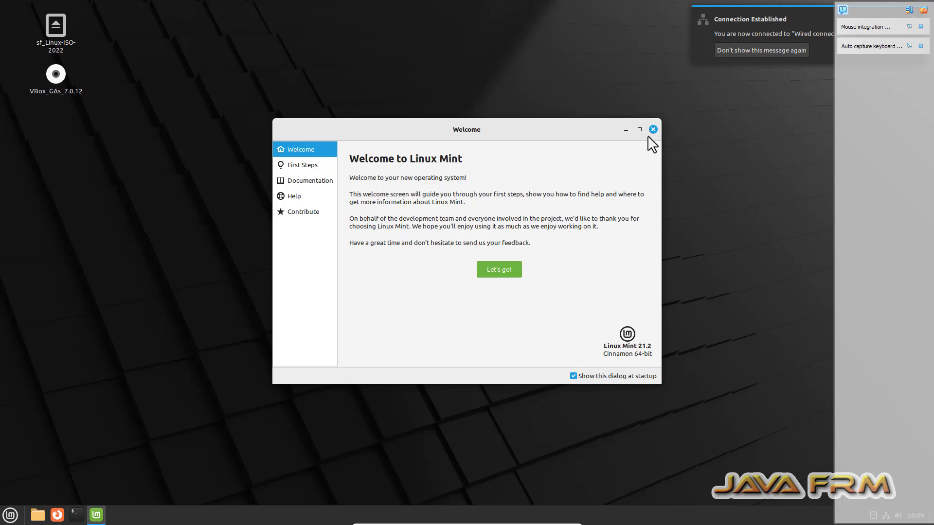
{"action": "left_click", "coordinate": [653, 130]}
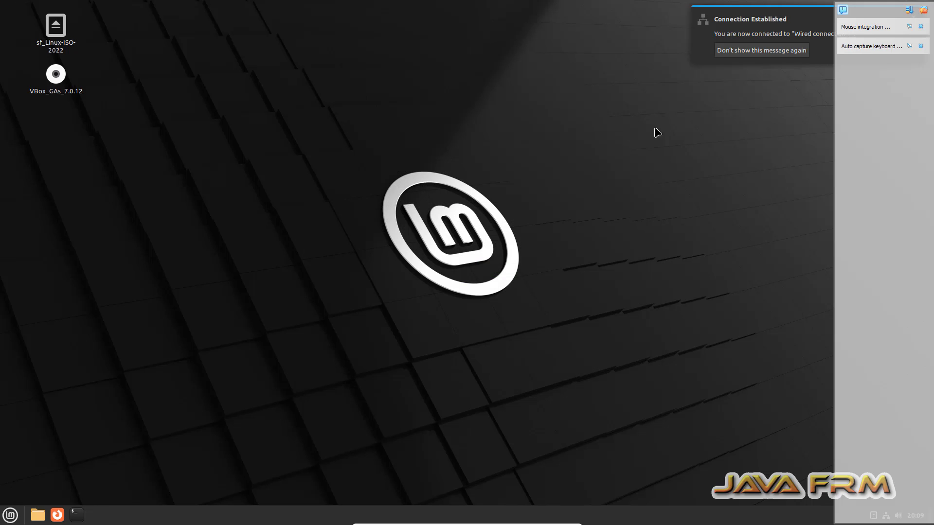
{"action": "left_click", "coordinate": [923, 10]}
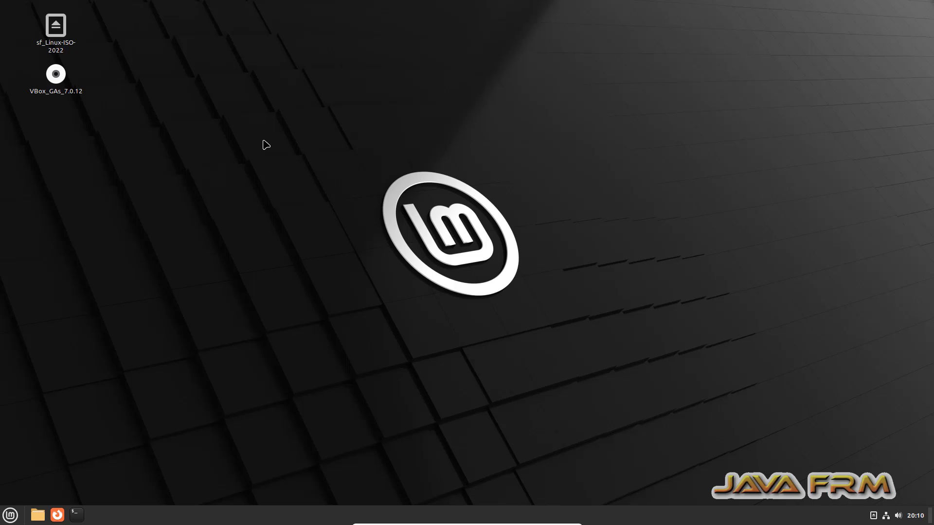
- Open a terminal, run df -kh, and cat release info under /etc to check the mount and version
{"action": "left_click", "coordinate": [77, 517]}
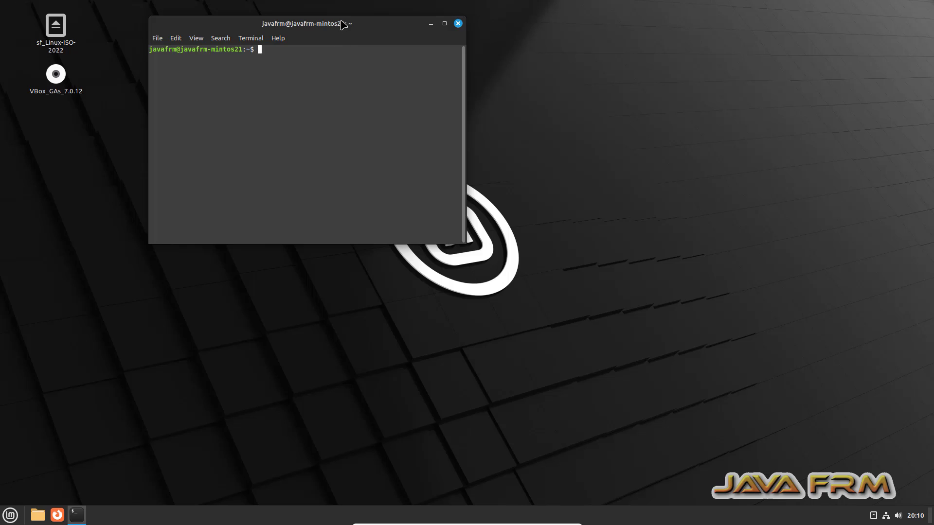
{"action": "left_click_drag", "start_coordinate": [340, 23], "coordinate": [476, 45]}
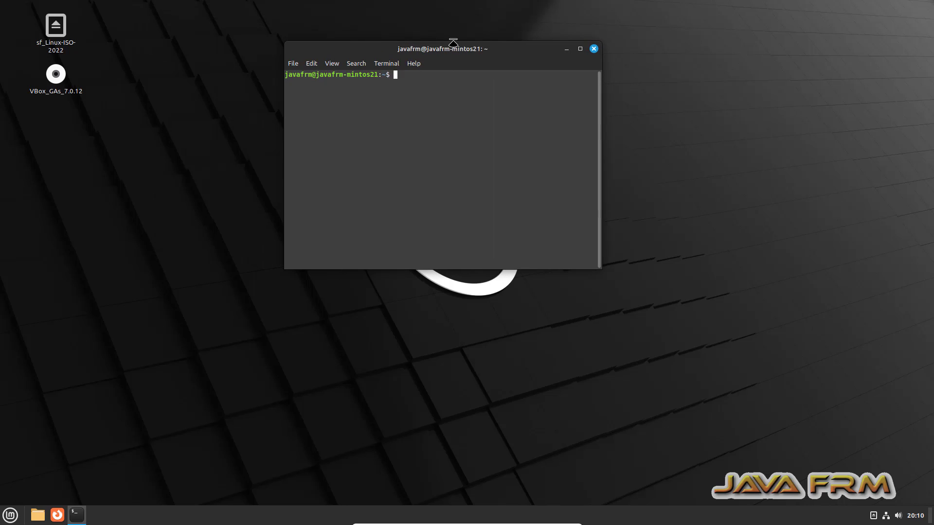
{"action": "key", "text": "ctrl+plus"}
{"action": "key", "text": "ctrl+plus"}
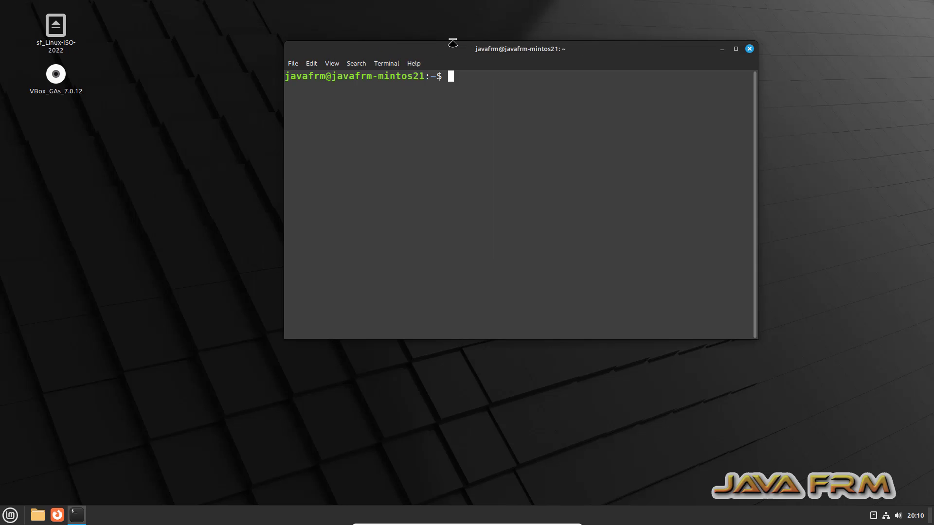
{"action": "type", "text": "df -kh"}
{"action": "key", "text": "Return"}
{"action": "type", "text": "c"}
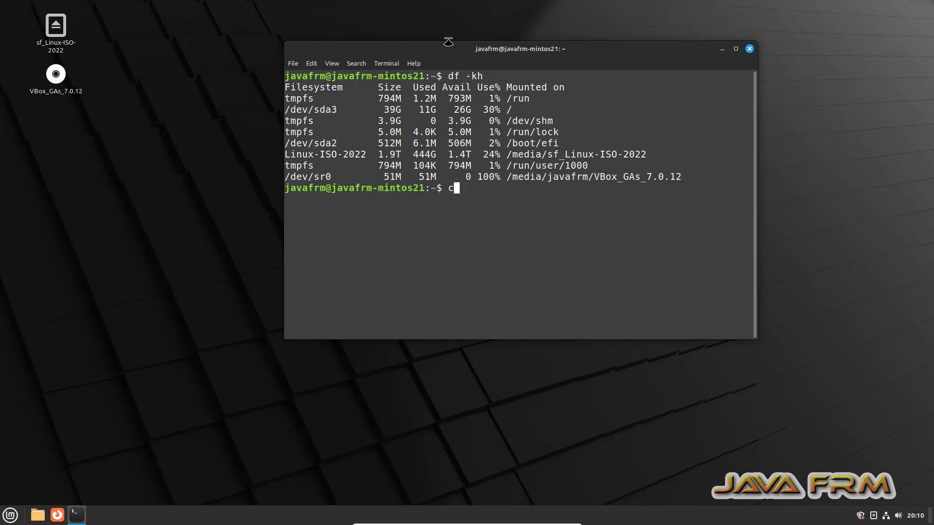
{"action": "type", "text": "at /etc/u"}
{"action": "key", "text": "Tab"}
{"action": "key", "text": "Tab"}
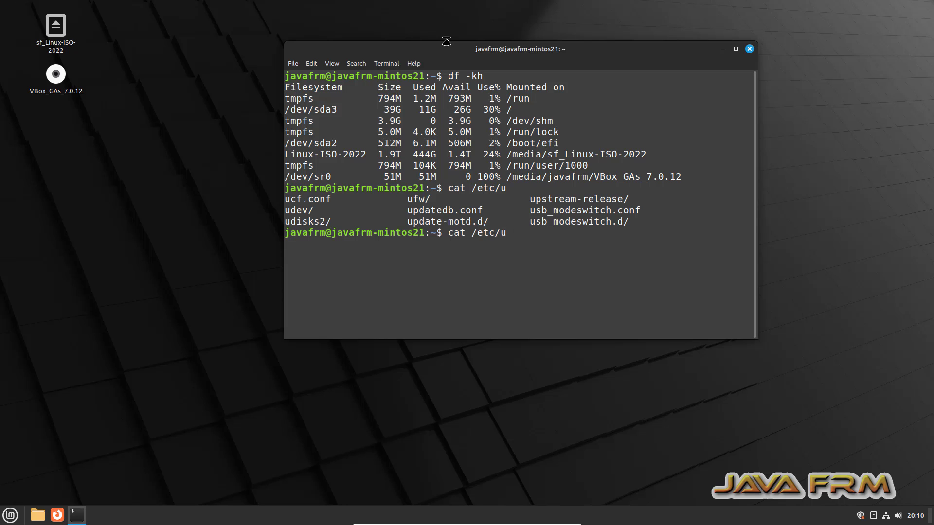
{"action": "key", "text": "BackSpace"}
{"action": "type", "text": "li"}
{"action": "key", "text": "Tab"}
{"action": "key", "text": "Tab"}
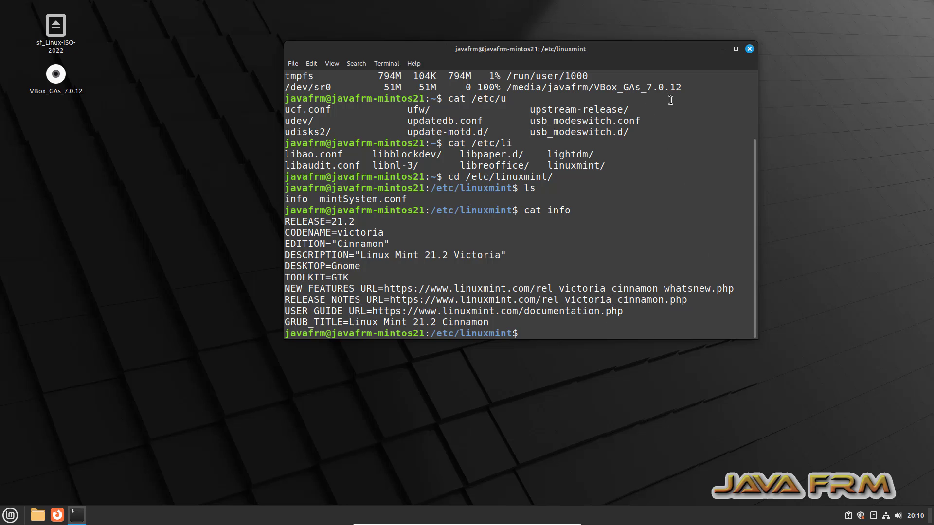
- Maximize the terminal, select and copy all its output, and minimise the VM
{"action": "left_click", "coordinate": [735, 49]}
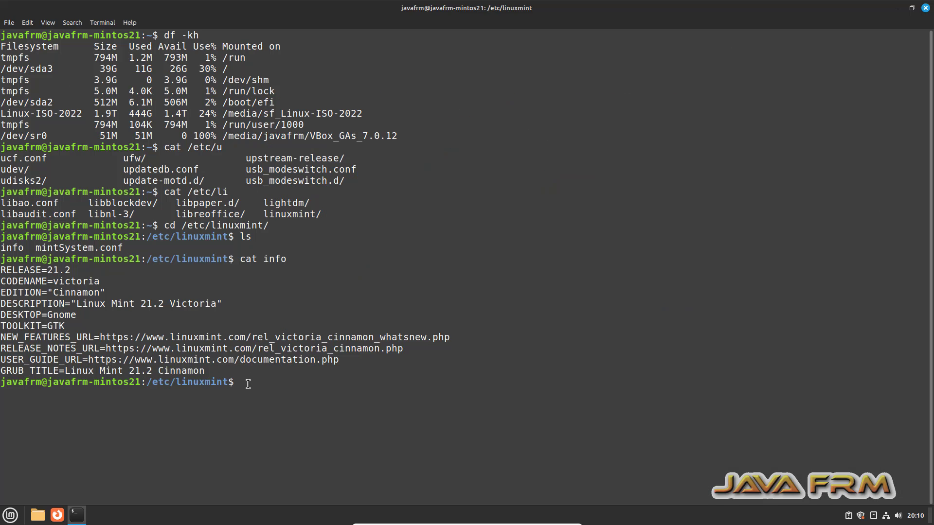
{"action": "left_click_drag", "start_coordinate": [248, 384], "coordinate": [1, 34]}
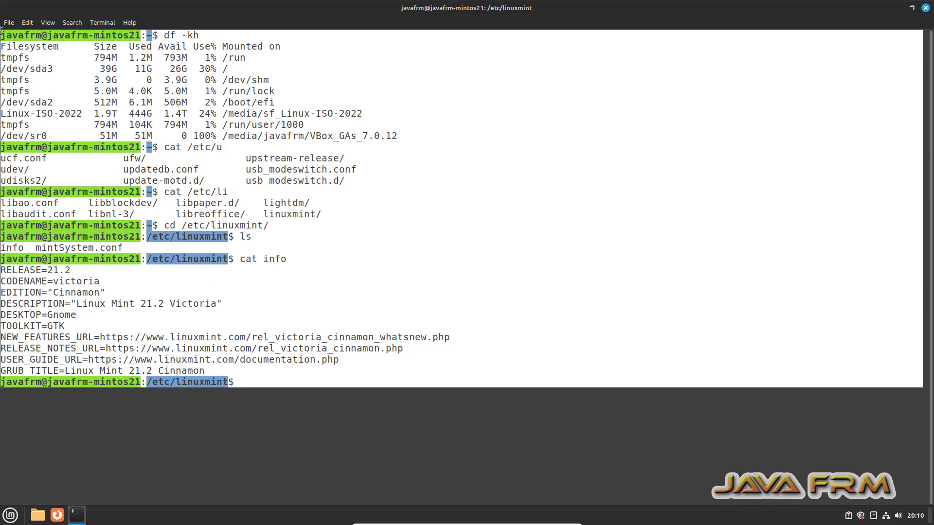
{"action": "right_click", "coordinate": [38, 34]}
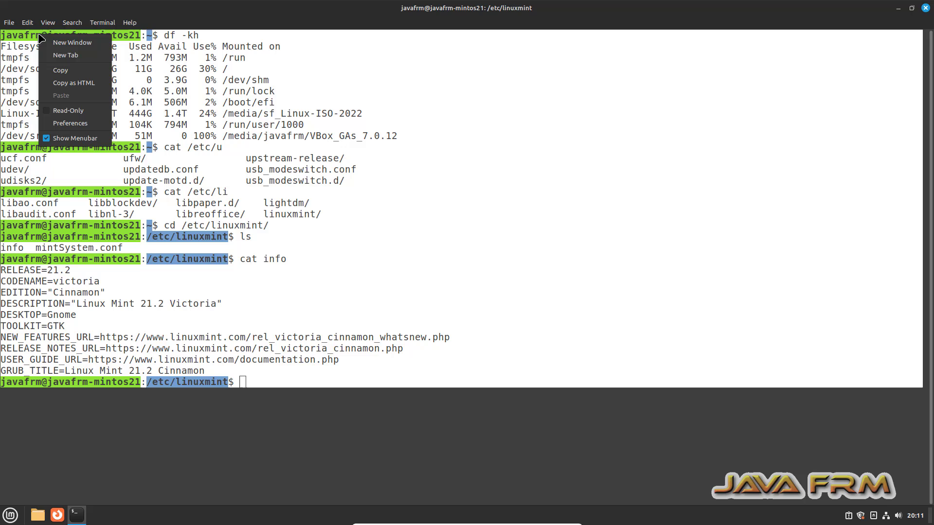
{"action": "left_click", "coordinate": [79, 71]}
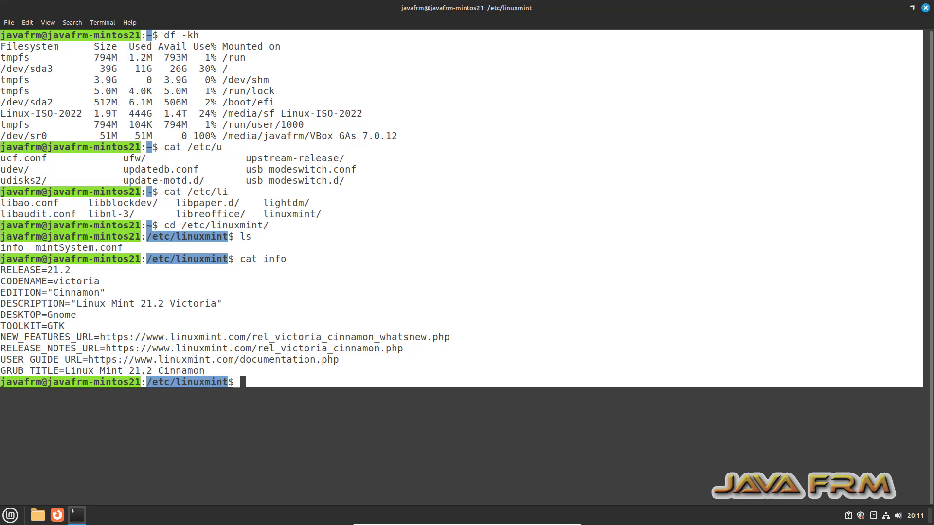
{"action": "left_click", "coordinate": [553, 520]}
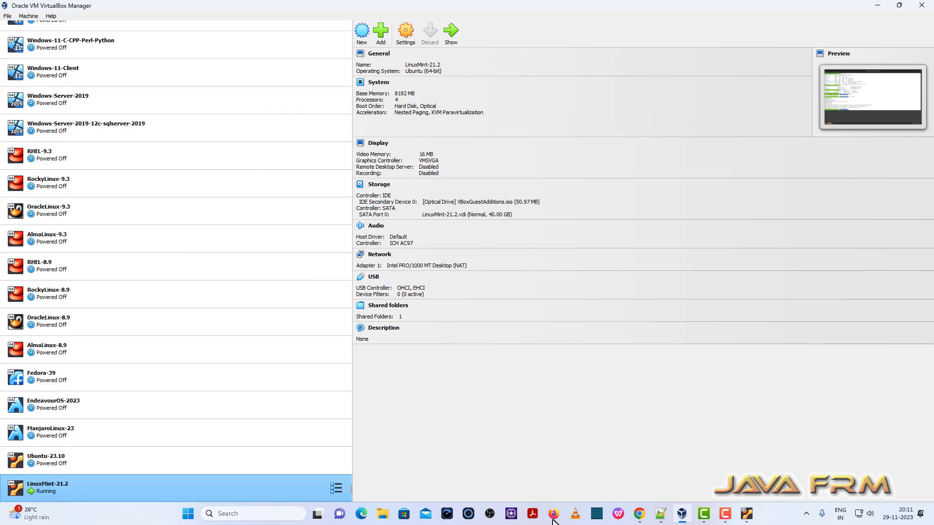
- Launch Notepad, paste the terminal transcript into a new tab, and maximise the window
{"action": "left_click", "coordinate": [189, 517]}
{"action": "type", "text": "no"}
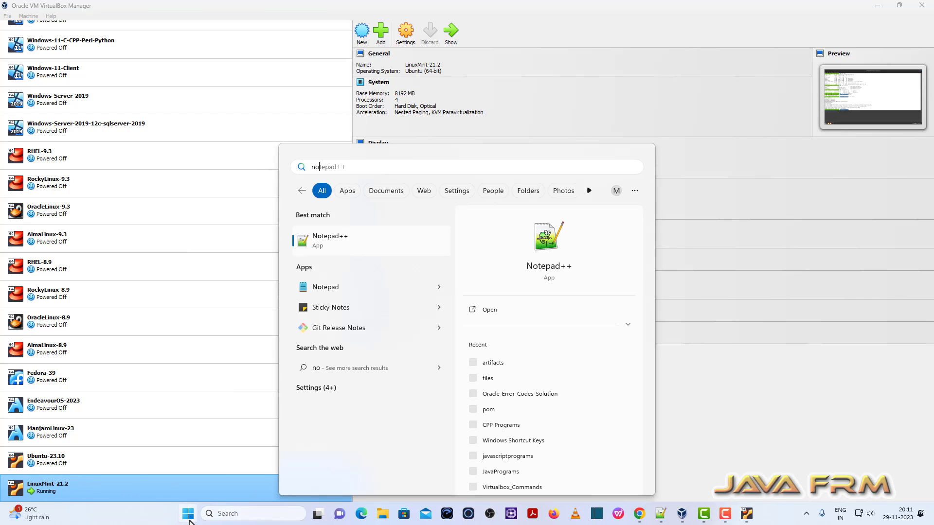
{"action": "left_click", "coordinate": [351, 291]}
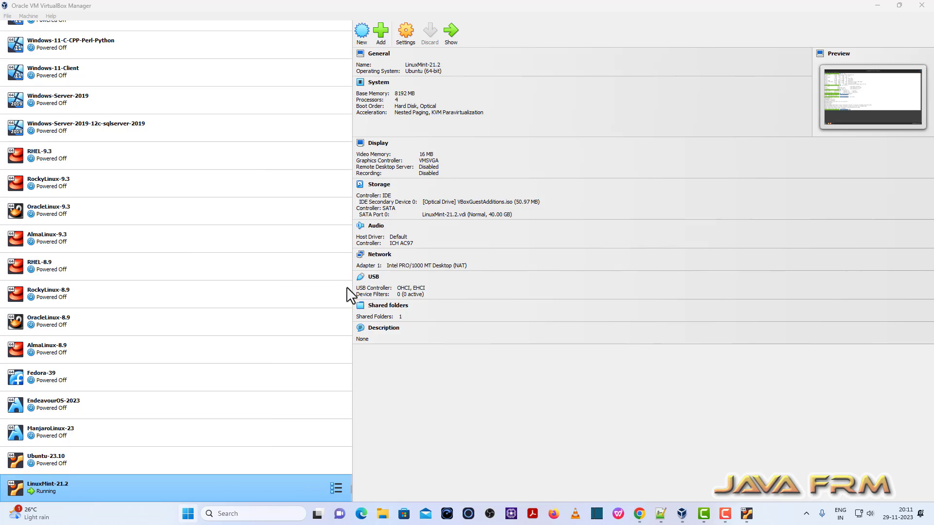
{"action": "left_click", "coordinate": [516, 26]}
{"action": "right_click", "coordinate": [366, 154]}
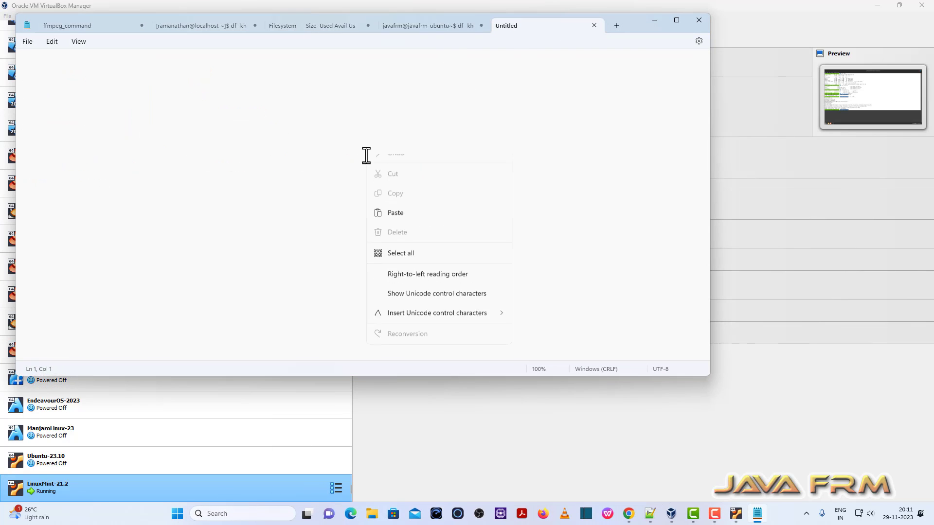
{"action": "left_click", "coordinate": [403, 228]}
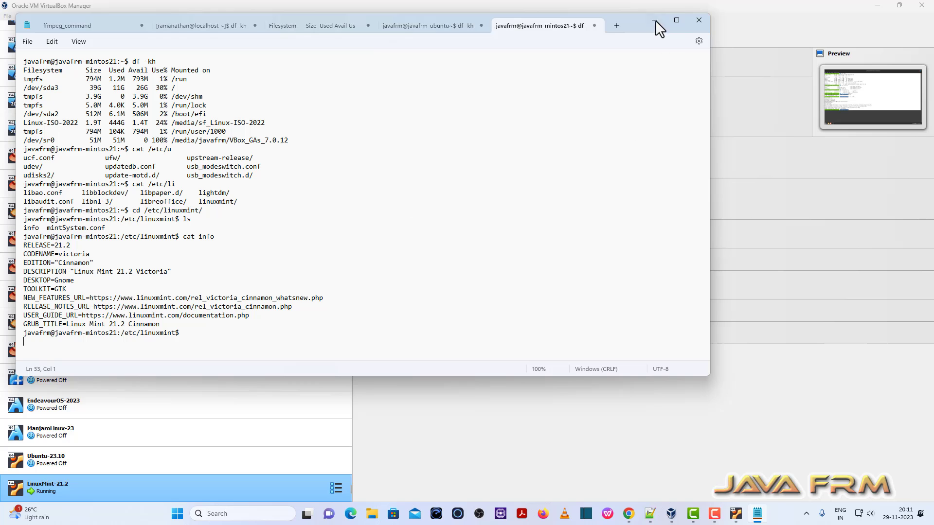
{"action": "left_click", "coordinate": [675, 20]}
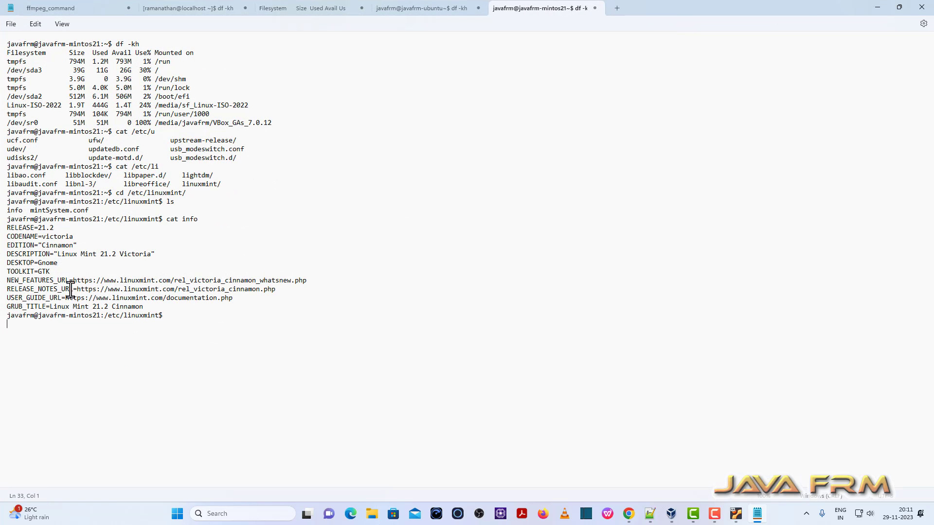
- Type 'Welcome to Linux Mint' below the transcript and select that line
{"action": "left_click_drag", "start_coordinate": [15, 210], "coordinate": [174, 298]}
{"action": "left_click", "coordinate": [266, 323]}
{"action": "key", "text": "Return"}
{"action": "key", "text": "Return"}
{"action": "type", "text": "Wel"}
{"action": "left_click_drag", "start_coordinate": [89, 343], "coordinate": [2, 345]}
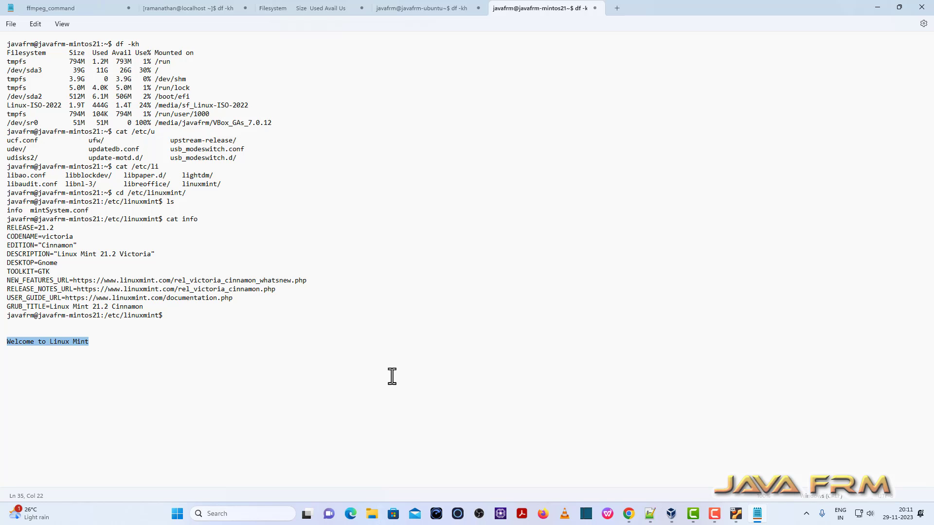
- Back in the VM, paste 'Welcome to Linux Mint' at the terminal prompt and close the terminal
{"action": "left_click", "coordinate": [736, 513]}
{"action": "right_click", "coordinate": [374, 411]}
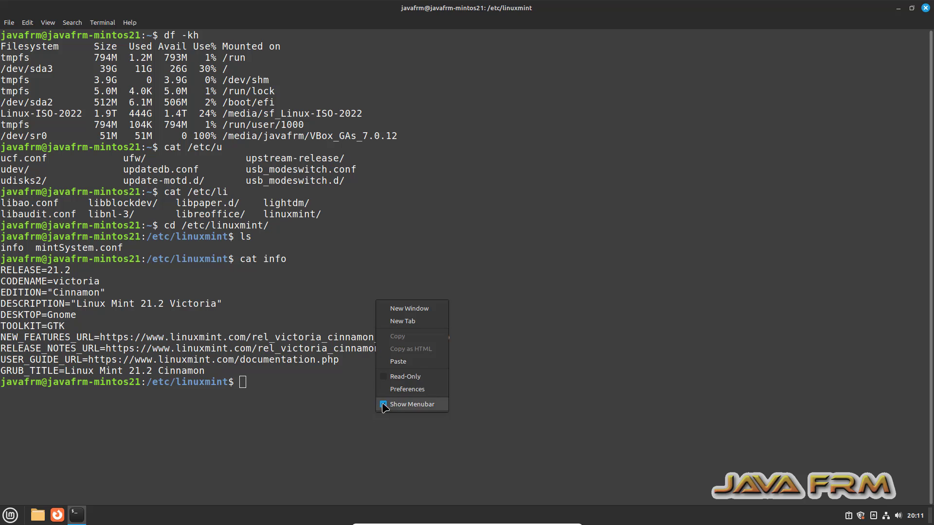
{"action": "left_click", "coordinate": [413, 360]}
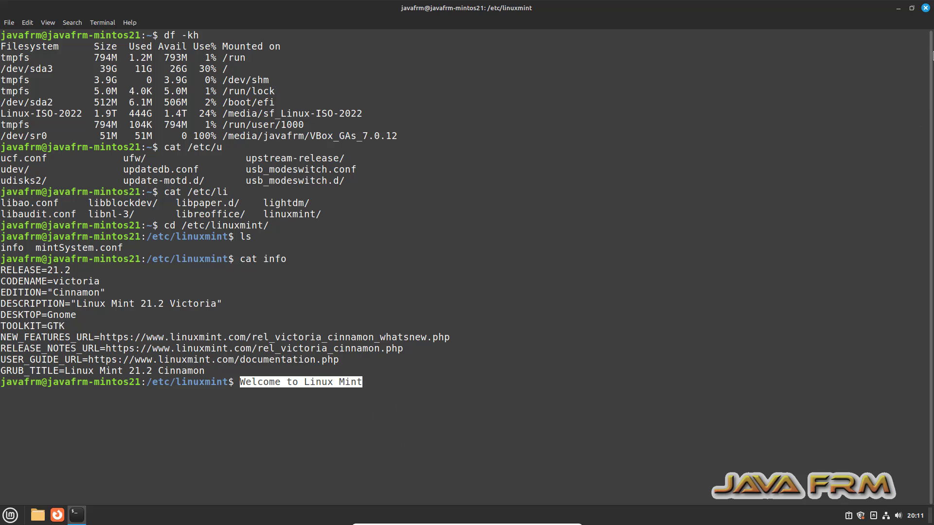
{"action": "left_click", "coordinate": [926, 8]}
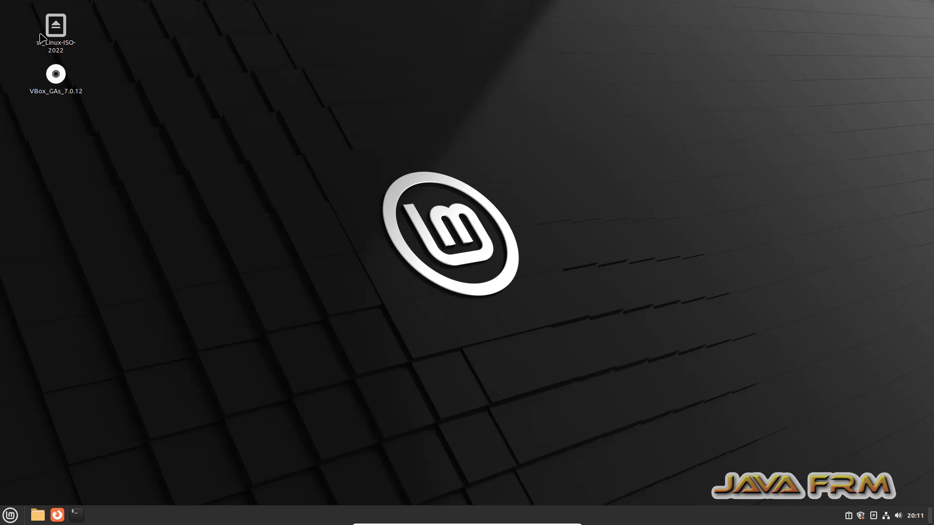
- Reopen the sf_Linux-ISO-2022 share with root privileges after it fails with a permissions error
{"action": "left_click", "coordinate": [56, 28]}
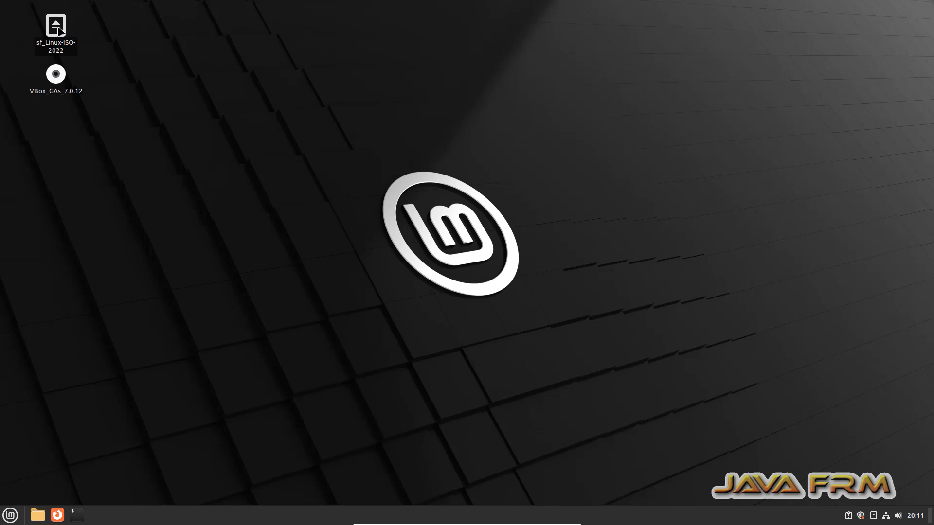
{"action": "double_click", "coordinate": [56, 27]}
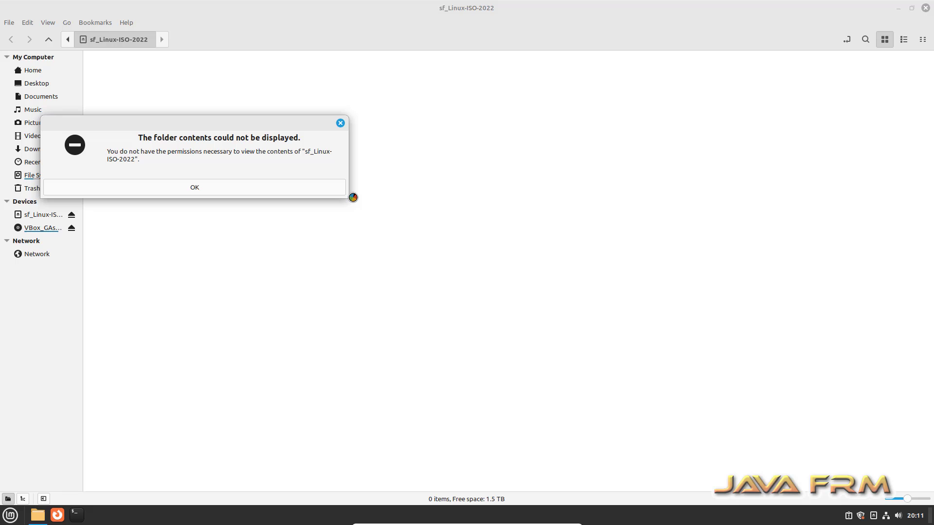
{"action": "left_click", "coordinate": [339, 123]}
{"action": "right_click", "coordinate": [167, 127]}
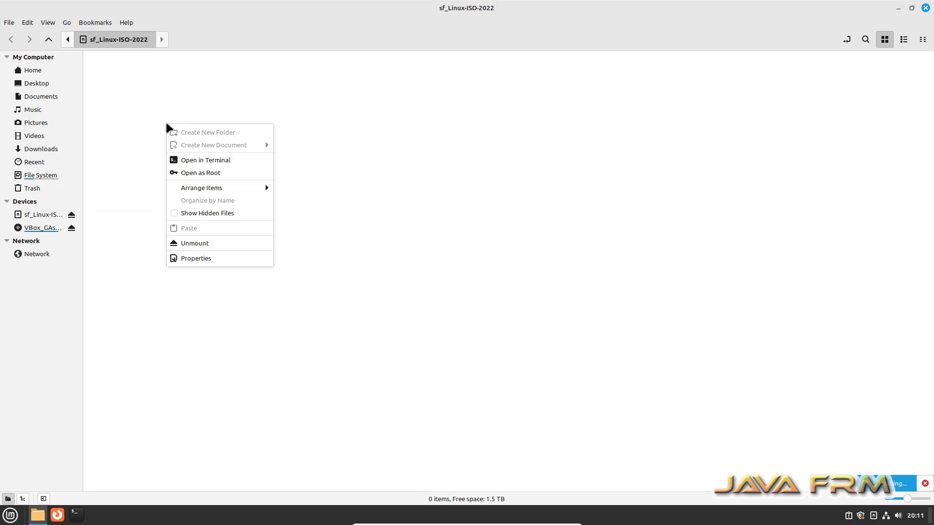
{"action": "left_click", "coordinate": [228, 174]}
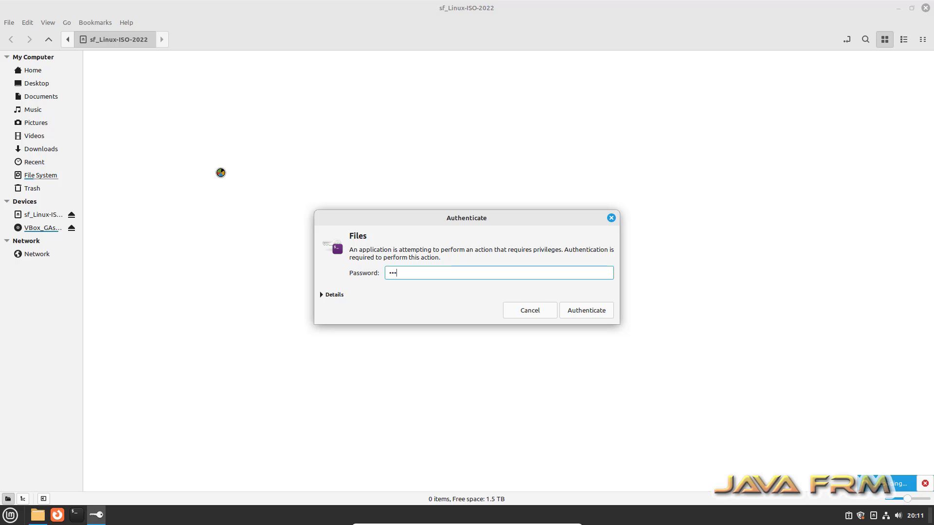
{"action": "key", "text": "Return"}
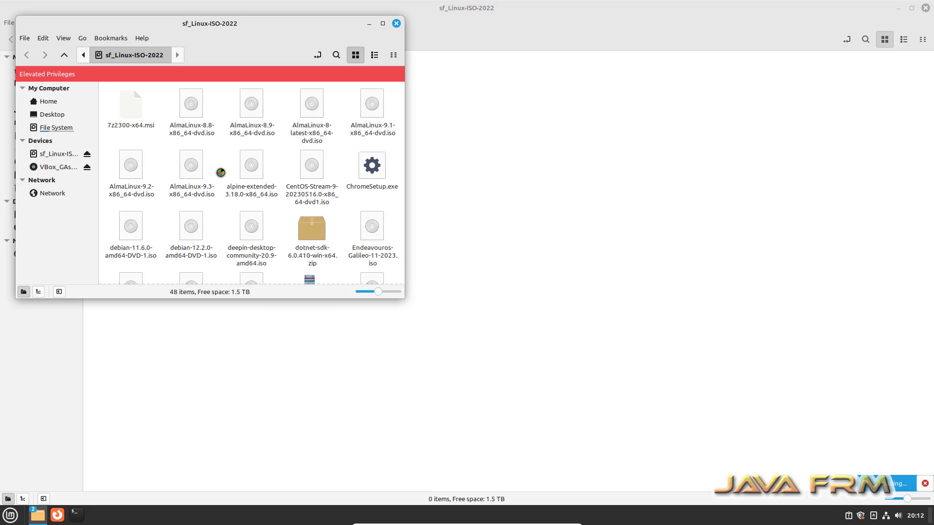
- Copy VC_redist.x64.exe from the share and paste it into root's Desktop folder
{"action": "left_click", "coordinate": [381, 25]}
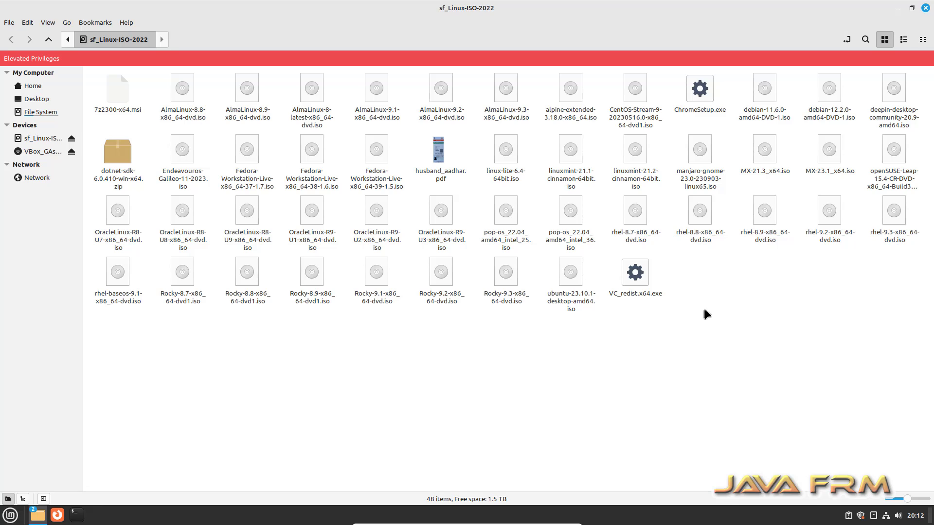
{"action": "right_click", "coordinate": [644, 283]}
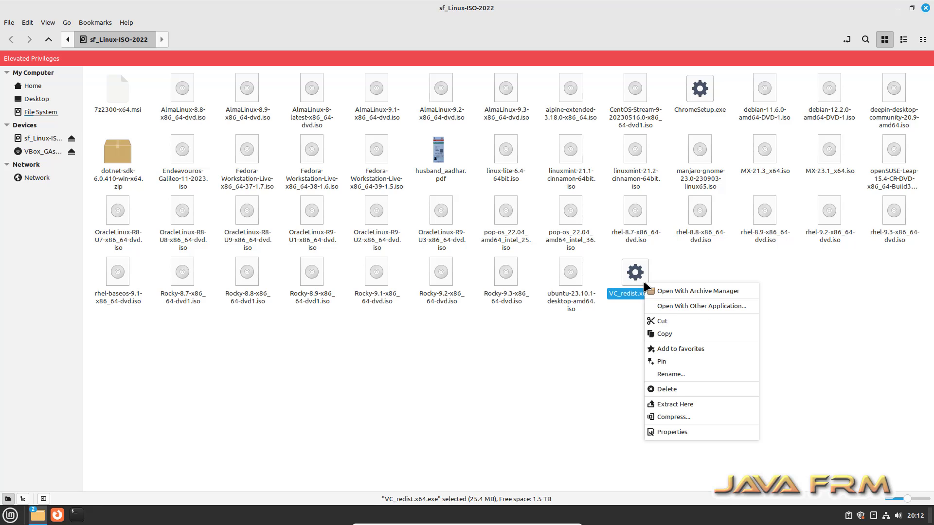
{"action": "left_click", "coordinate": [685, 335]}
{"action": "left_click", "coordinate": [33, 86]}
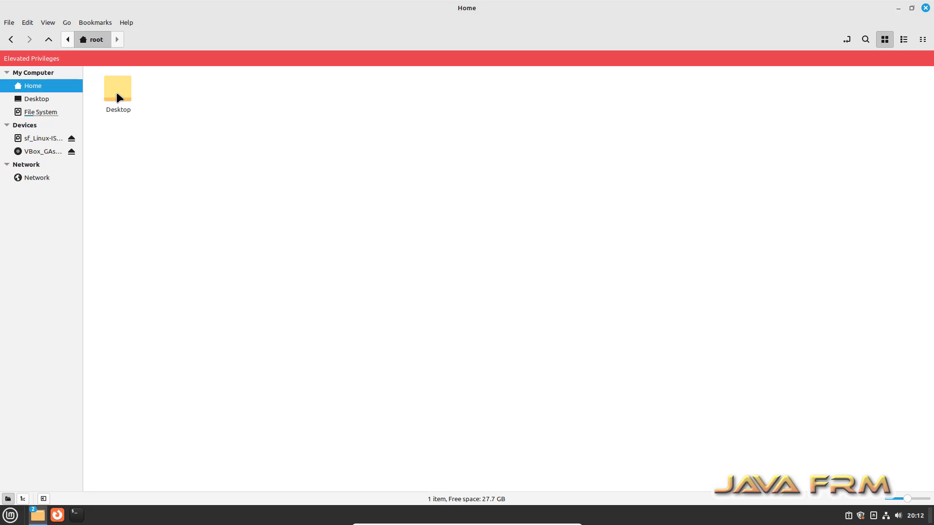
{"action": "double_click", "coordinate": [117, 92]}
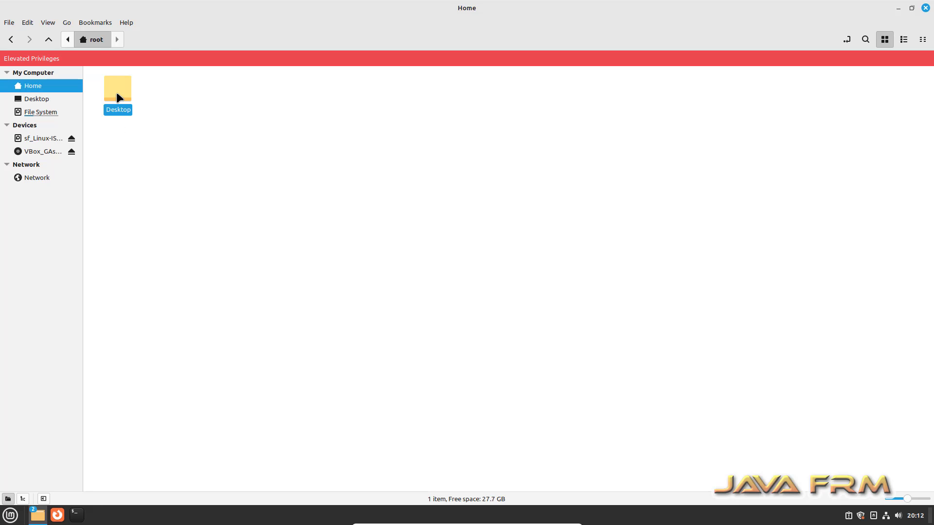
{"action": "right_click", "coordinate": [221, 181]}
{"action": "left_click", "coordinate": [267, 272]}
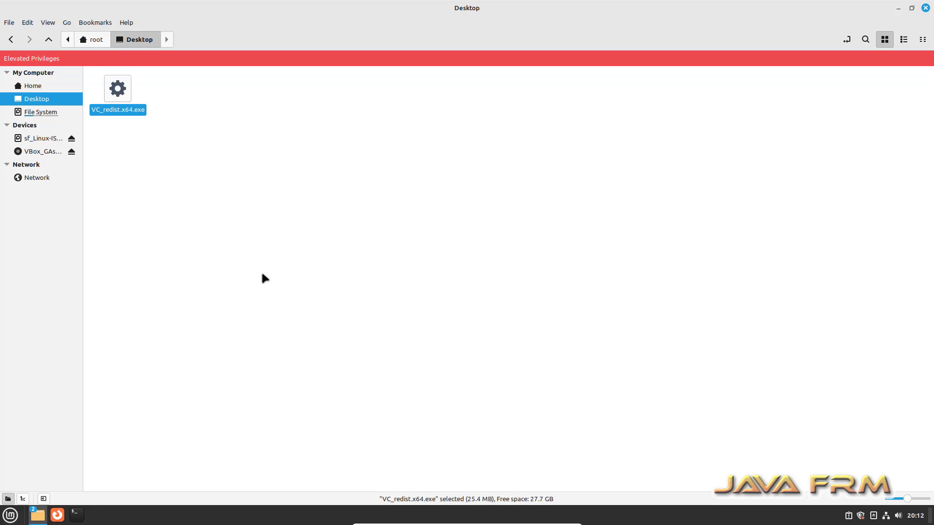